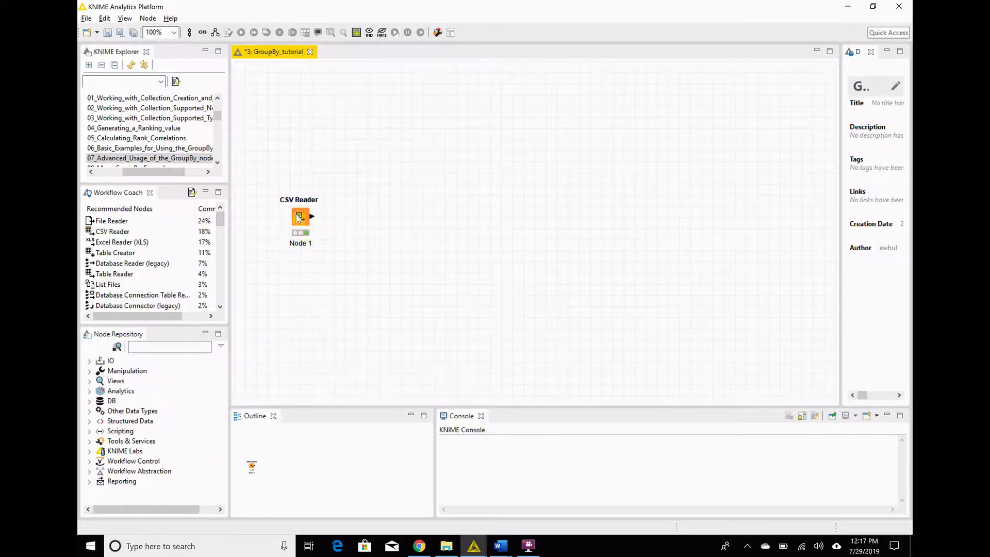
- Select the executed CSV Reader node (Node 1) on the GroupBy_tutorial canvas
{"action": "left_click", "coordinate": [299, 222]}
{"action": "right_click", "coordinate": [299, 221]}
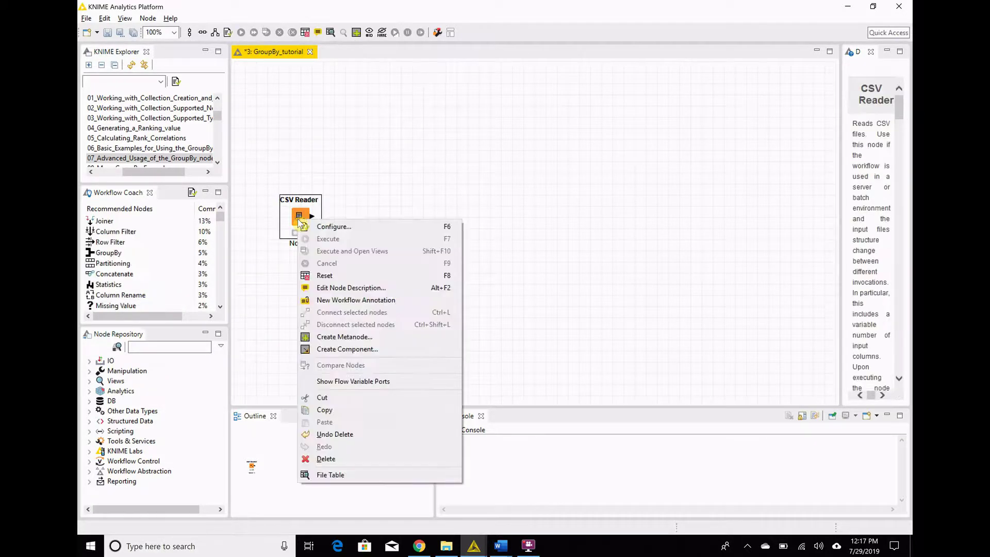
{"action": "left_click", "coordinate": [359, 475]}
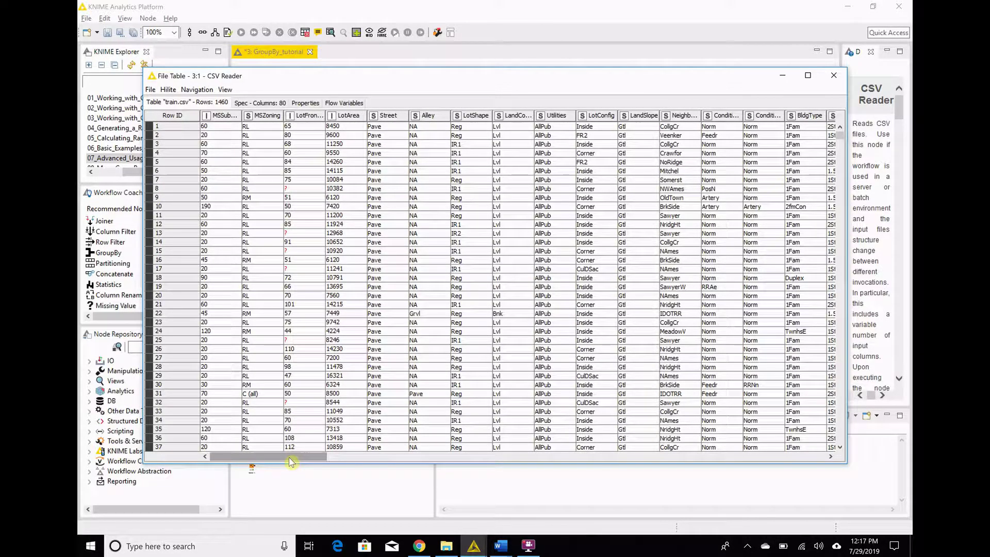
{"action": "left_click_drag", "start_coordinate": [291, 462], "coordinate": [433, 457]}
{"action": "left_click_drag", "start_coordinate": [519, 454], "coordinate": [830, 457]}
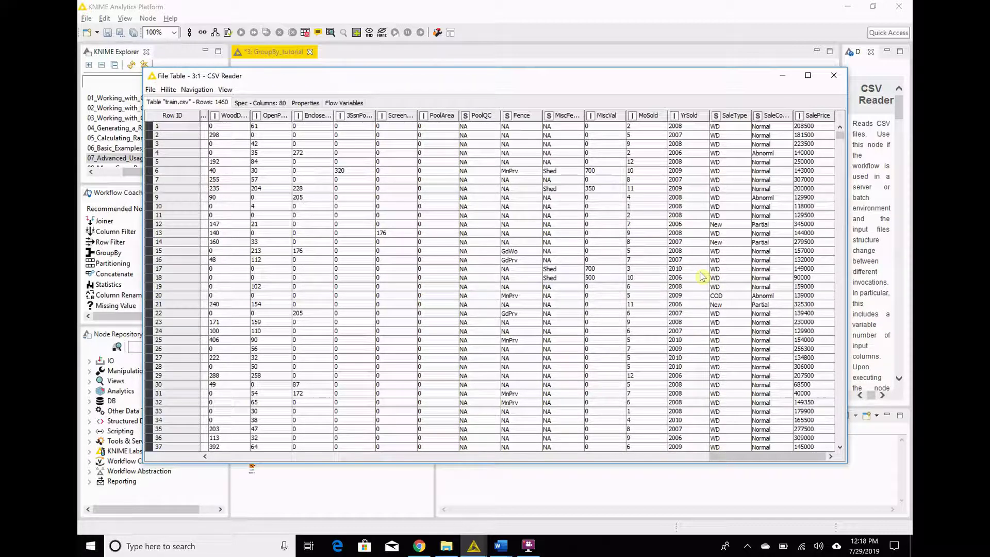
{"action": "left_click", "coordinate": [835, 78]}
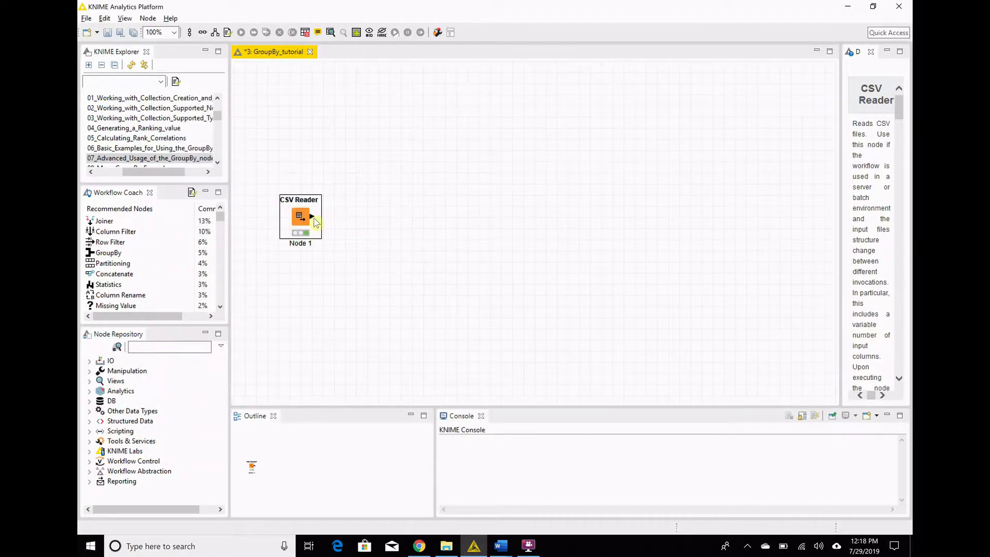
- Add a GroupBy node after the CSV Reader with YrSold as its group column
{"action": "double_click", "coordinate": [112, 256]}
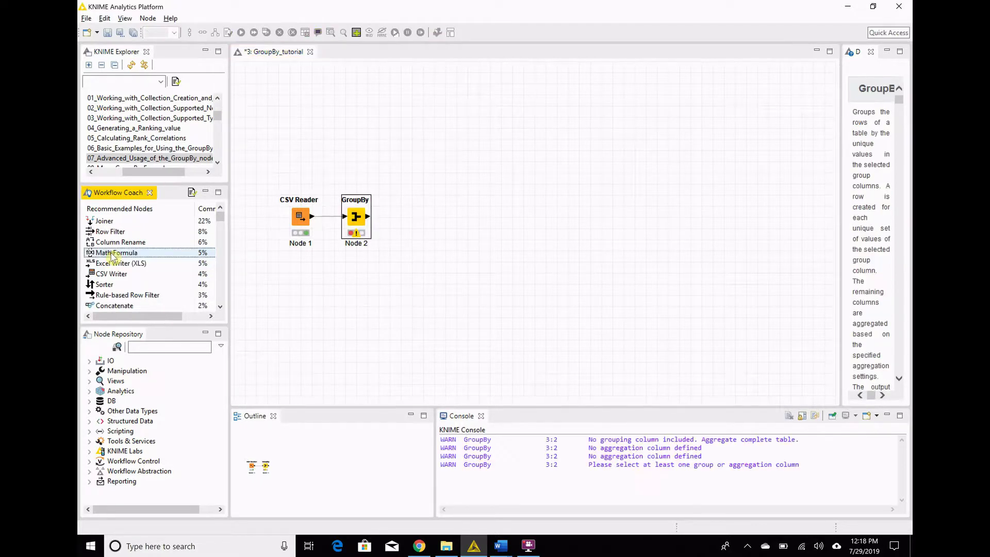
{"action": "double_click", "coordinate": [357, 219]}
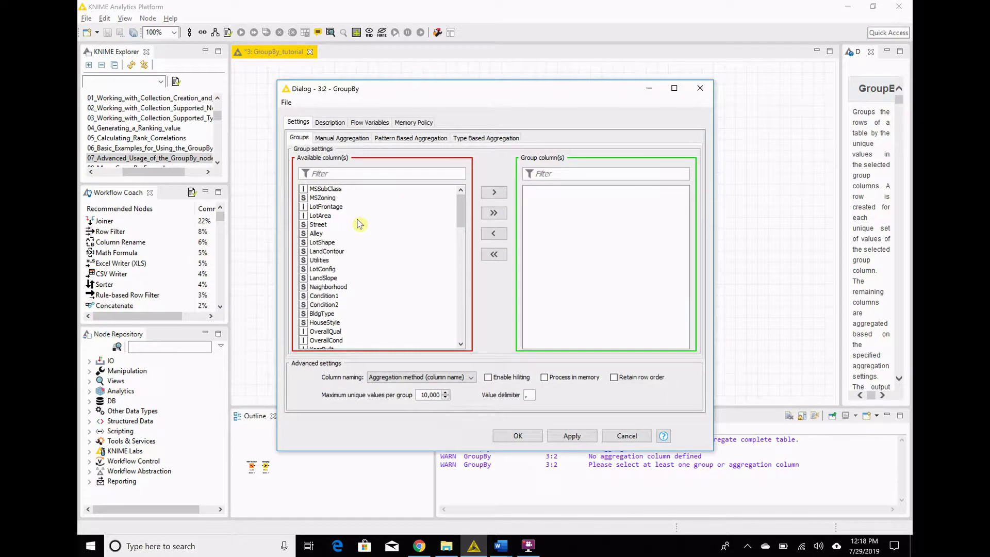
{"action": "left_click_drag", "start_coordinate": [461, 219], "coordinate": [453, 348]}
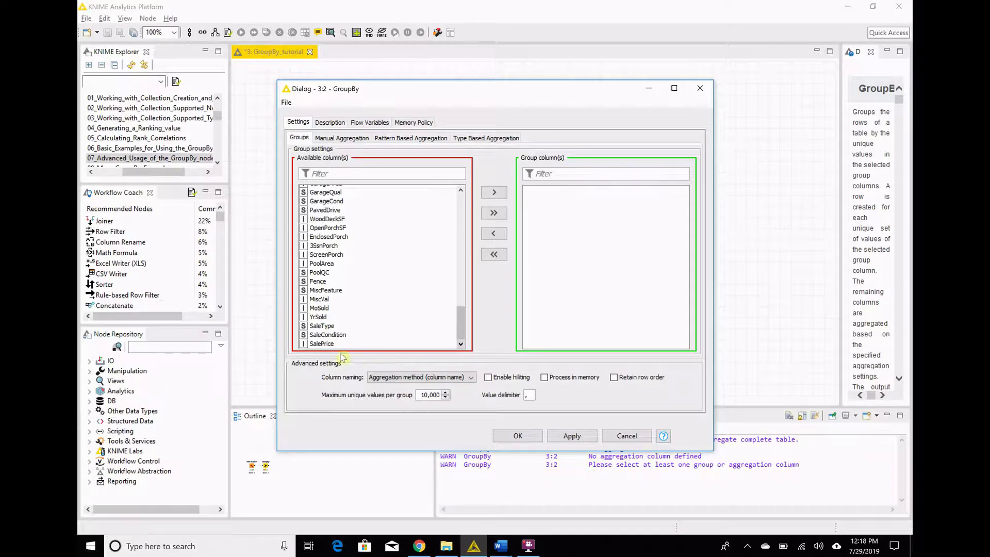
{"action": "left_click", "coordinate": [345, 317]}
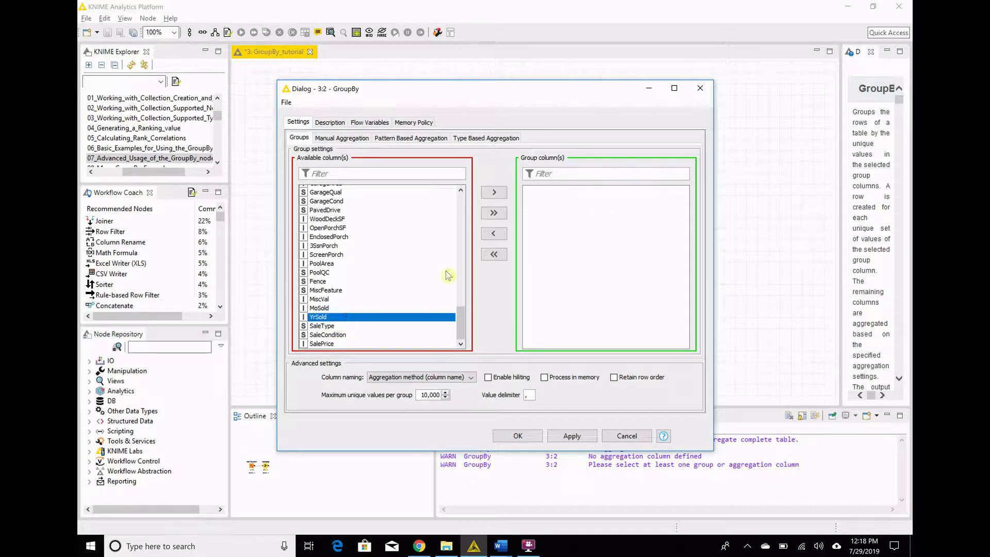
{"action": "left_click", "coordinate": [494, 192]}
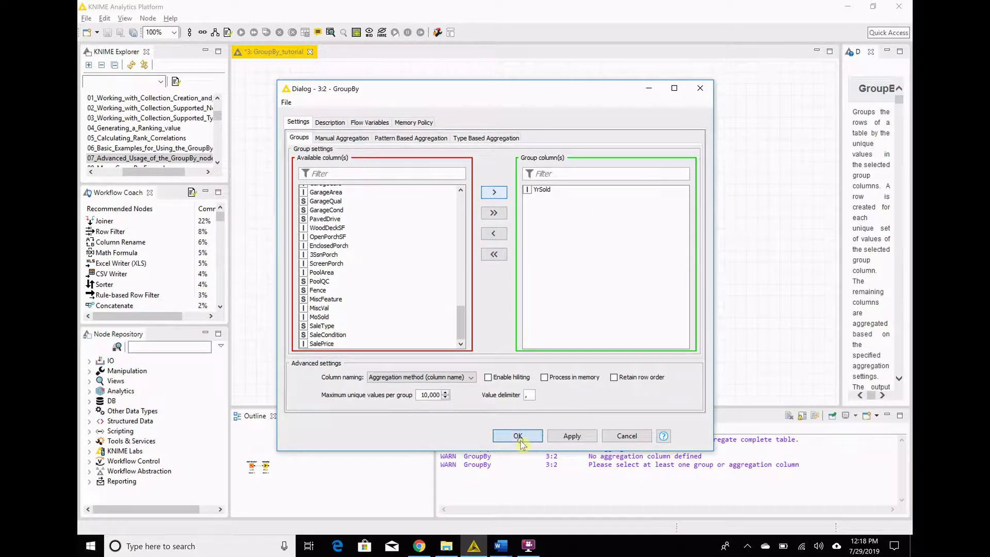
{"action": "left_click", "coordinate": [518, 435]}
{"action": "right_click", "coordinate": [352, 224]}
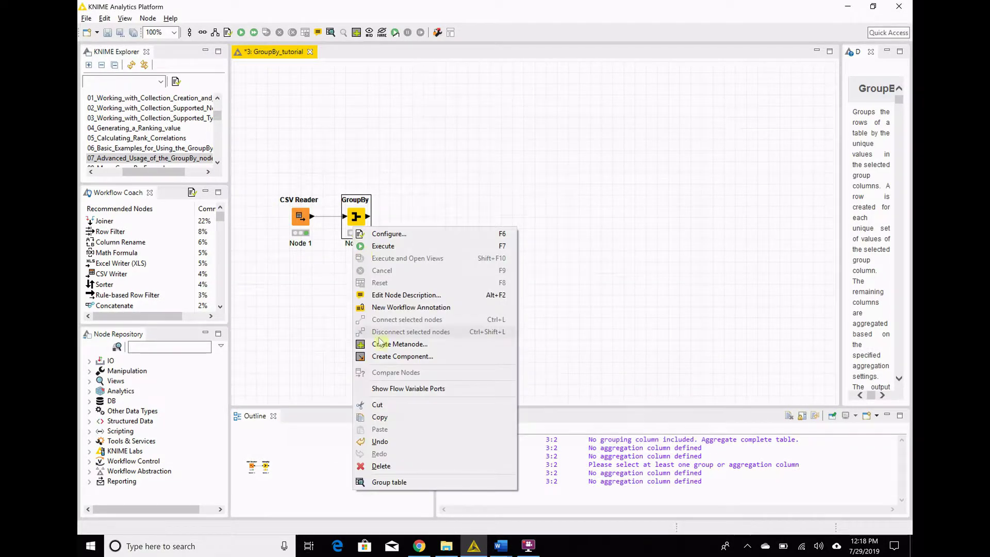
- Execute GroupBy and check its group table lists the years 2006 through 2010
{"action": "left_click", "coordinate": [387, 246]}
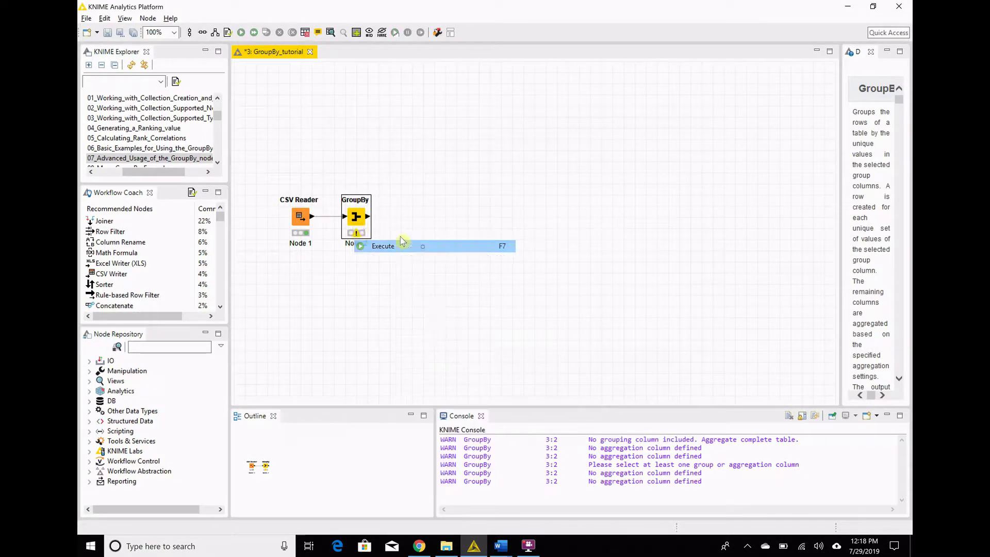
{"action": "right_click", "coordinate": [359, 227]}
{"action": "left_click", "coordinate": [432, 481]}
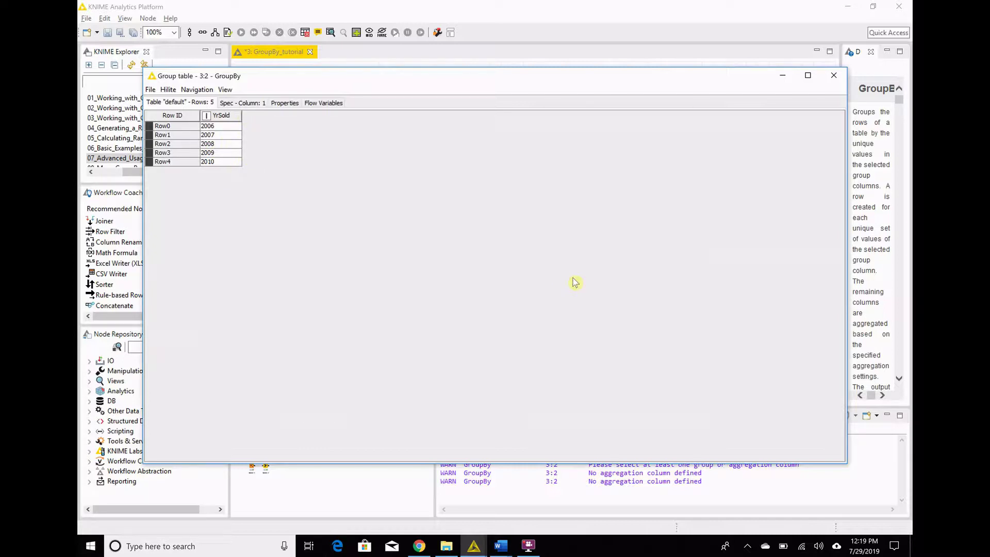
{"action": "left_click", "coordinate": [836, 76]}
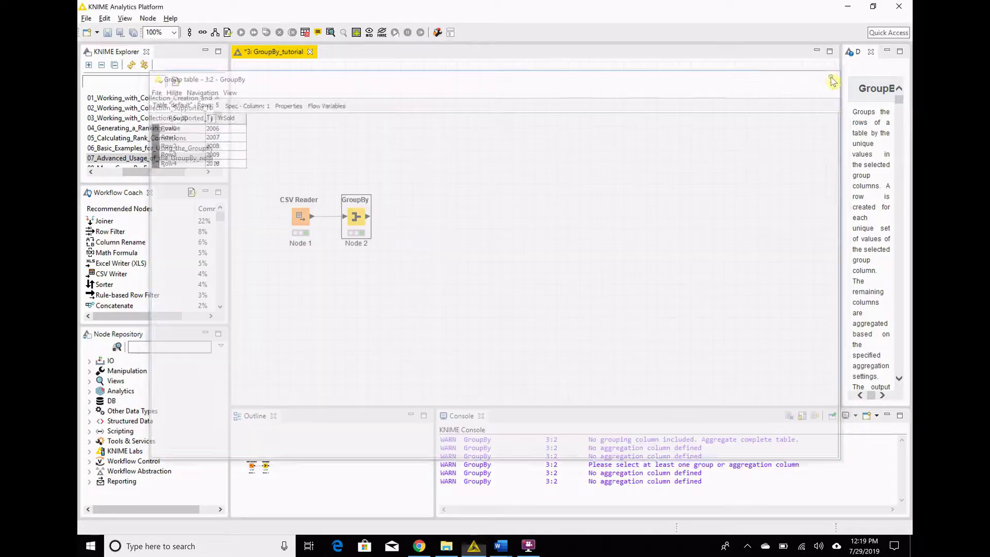
- Add SalePrice as a manual aggregation column using the Mean method
{"action": "double_click", "coordinate": [351, 228]}
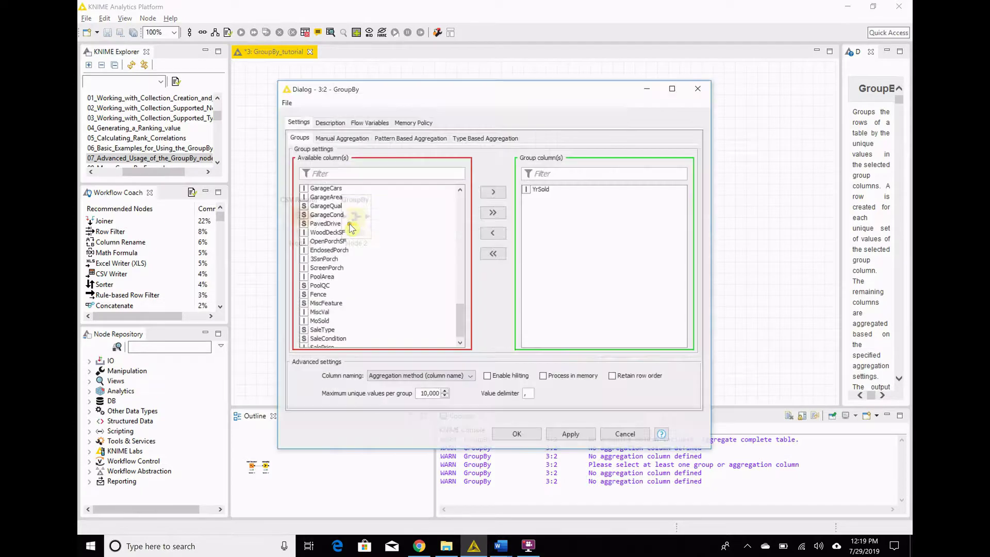
{"action": "left_click", "coordinate": [351, 141]}
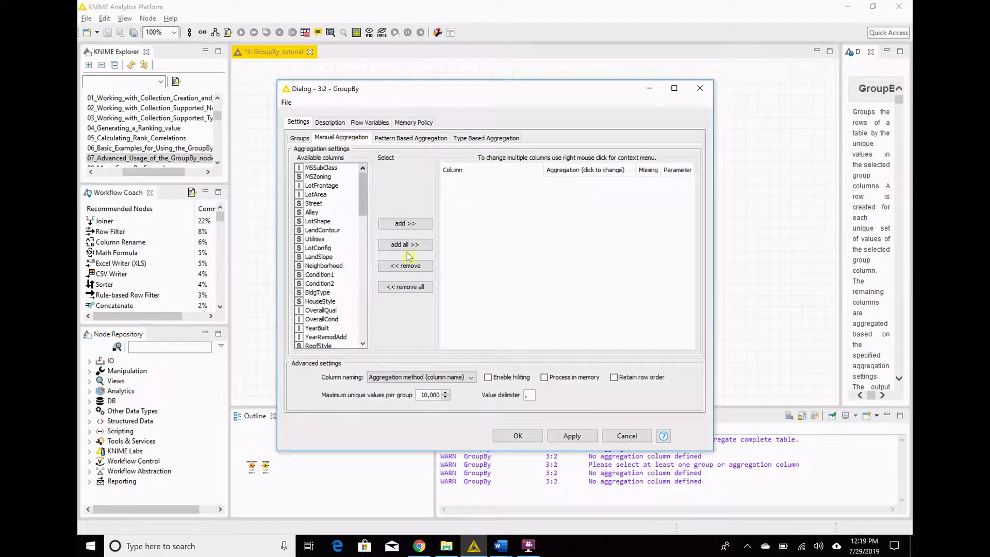
{"action": "left_click_drag", "start_coordinate": [363, 208], "coordinate": [354, 356]}
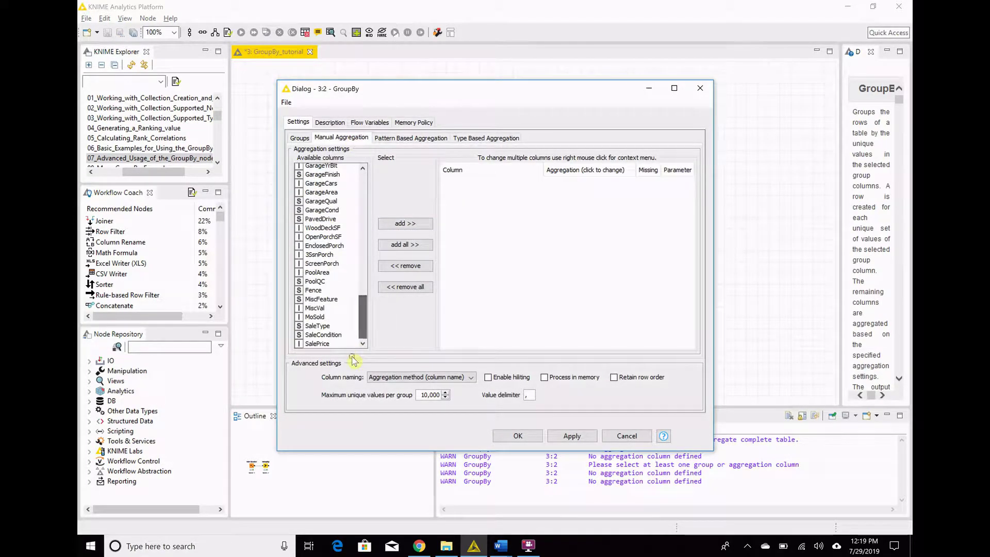
{"action": "left_click", "coordinate": [317, 344]}
{"action": "left_click", "coordinate": [410, 224]}
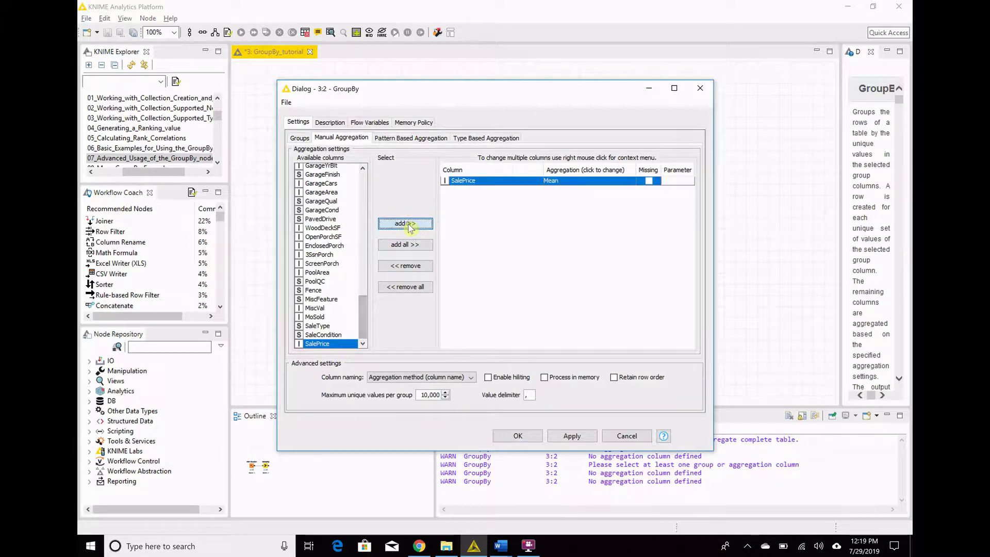
{"action": "left_click", "coordinate": [570, 182]}
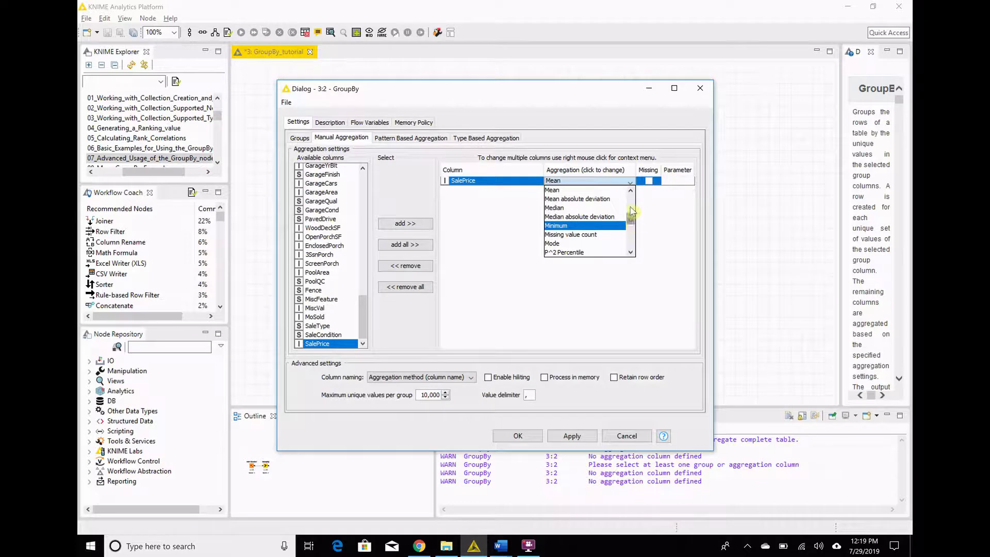
{"action": "left_click_drag", "start_coordinate": [632, 212], "coordinate": [632, 181]}
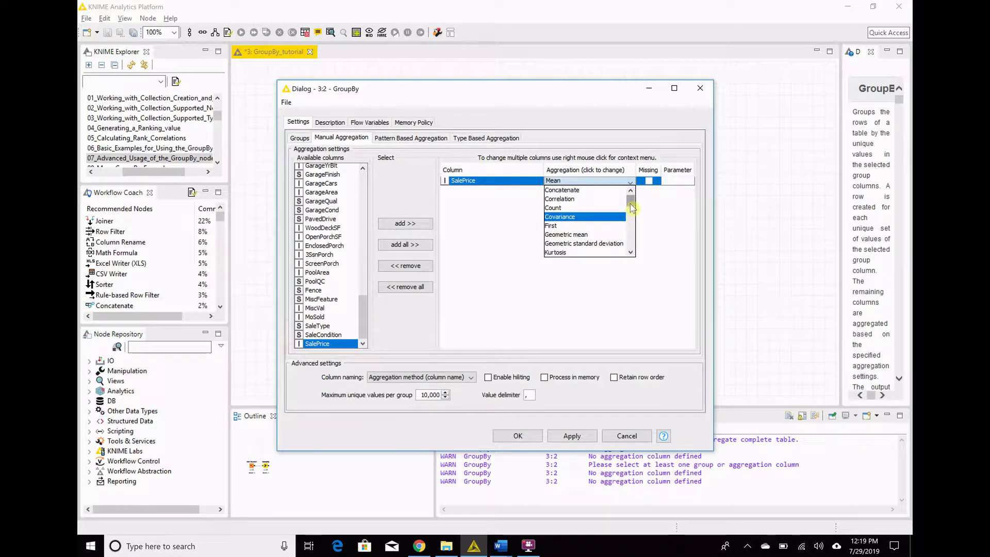
{"action": "mouse_move", "coordinate": [631, 204]}
{"action": "left_mouse_down"}
{"action": "mouse_move", "coordinate": [634, 229]}
{"action": "mouse_move", "coordinate": [630, 212]}
{"action": "left_mouse_up"}
{"action": "key", "text": "Escape"}
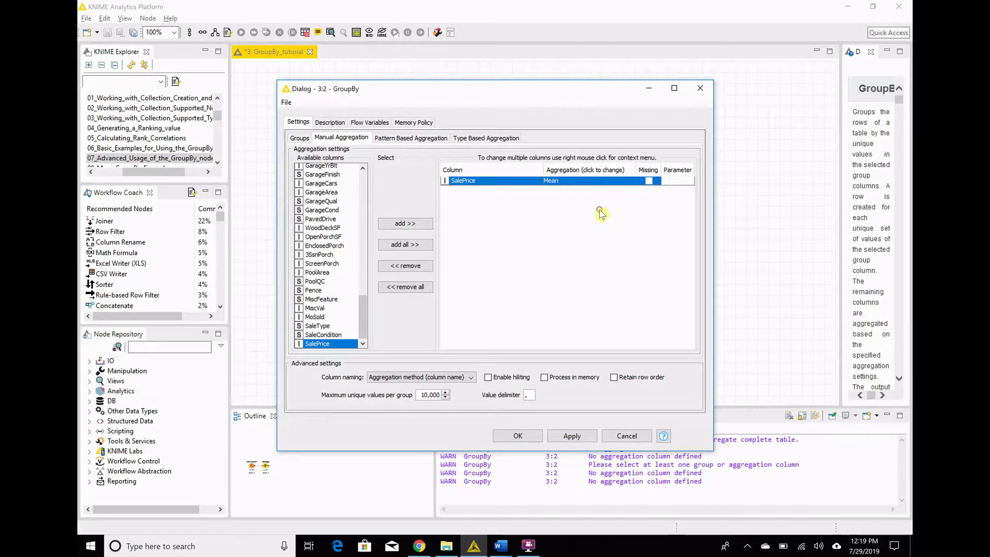
- Add a second SalePrice aggregation set to Median and apply the settings
{"action": "left_click", "coordinate": [413, 225]}
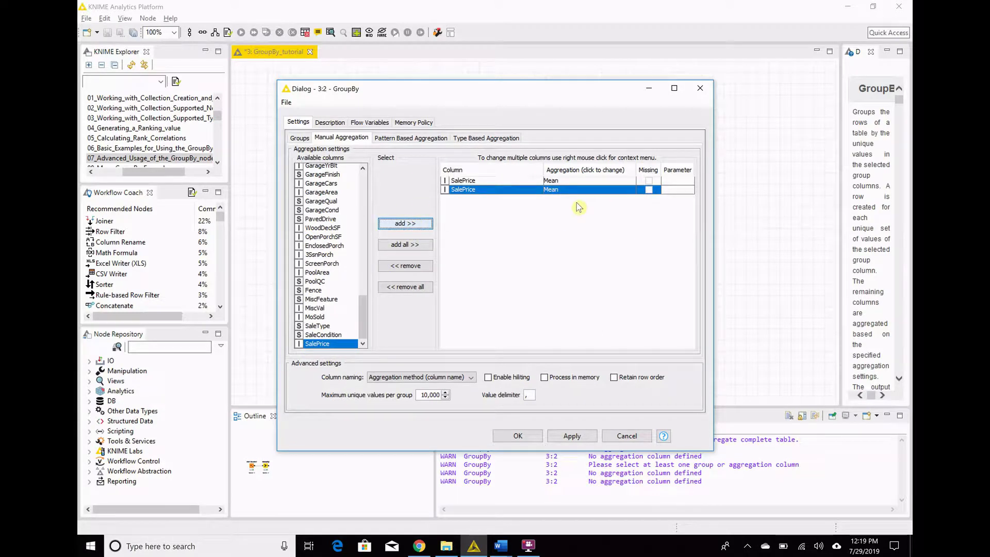
{"action": "left_click", "coordinate": [602, 194]}
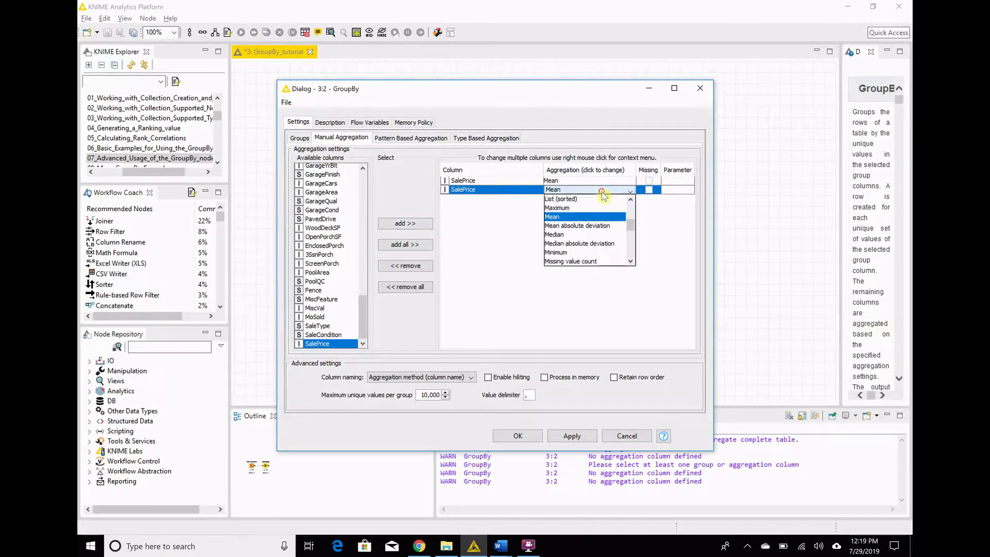
{"action": "left_click", "coordinate": [585, 234]}
{"action": "left_click", "coordinate": [518, 437]}
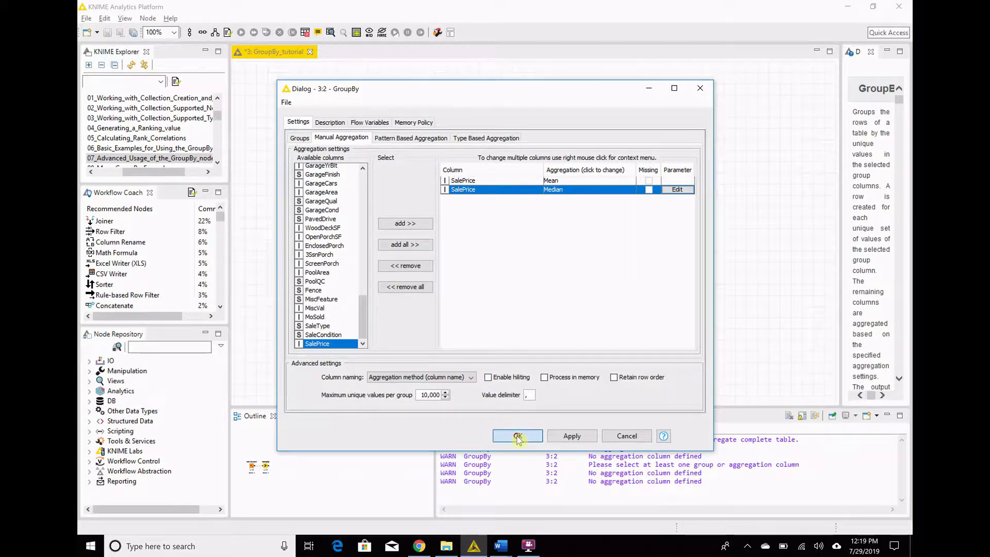
- Rerun GroupBy, review Mean and Median SalePrice for 2006–2010, then reopen its settings
{"action": "left_click", "coordinate": [560, 284]}
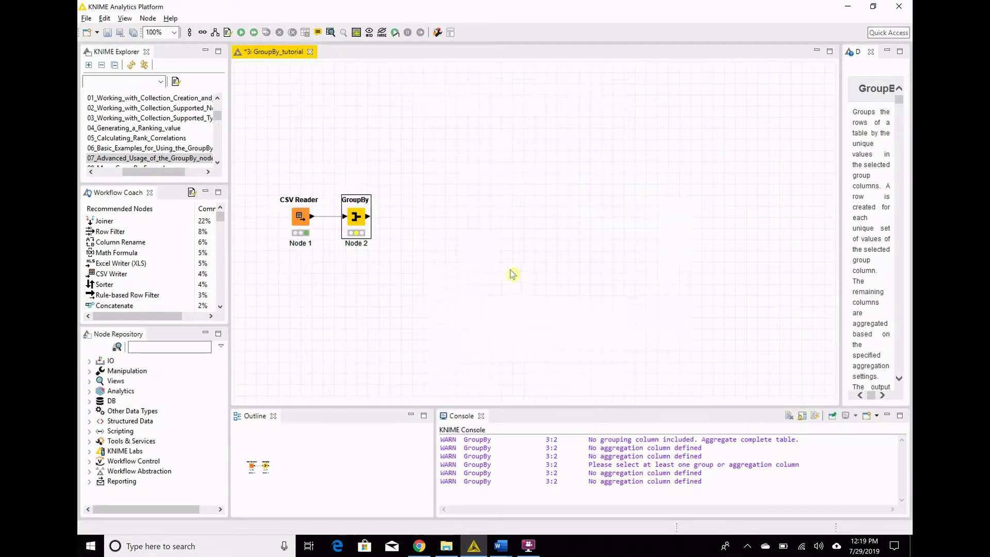
{"action": "right_click", "coordinate": [362, 229]}
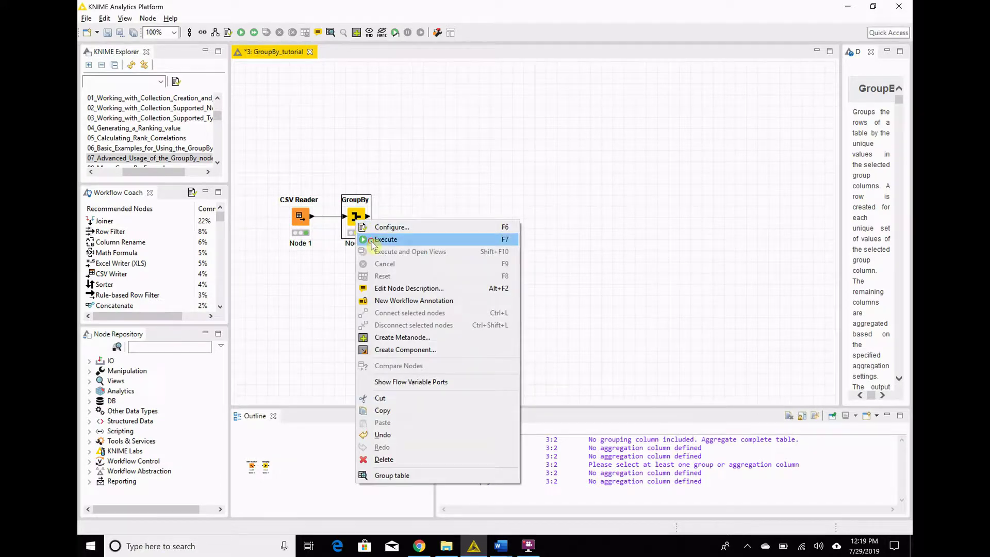
{"action": "left_click", "coordinate": [361, 236]}
{"action": "right_click", "coordinate": [362, 231]}
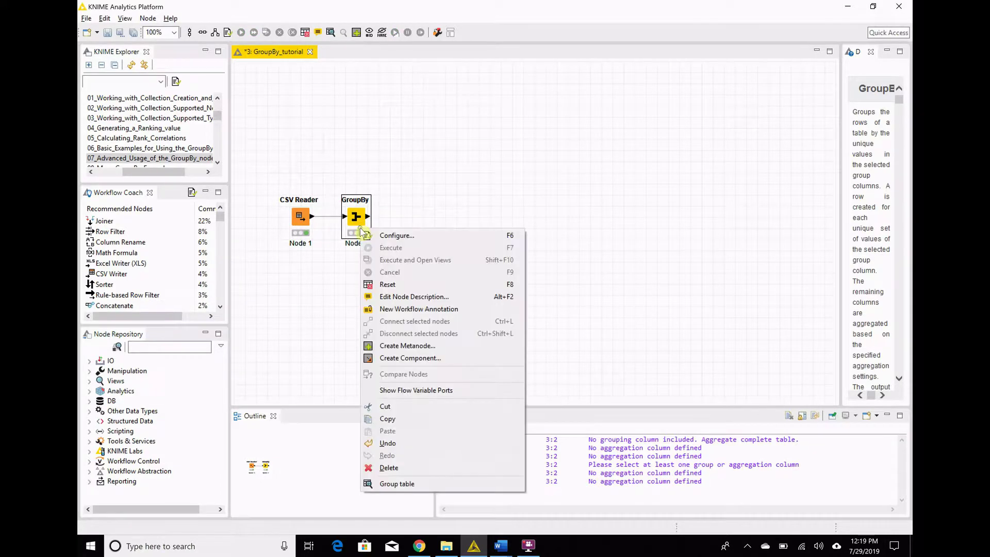
{"action": "left_click", "coordinate": [410, 483]}
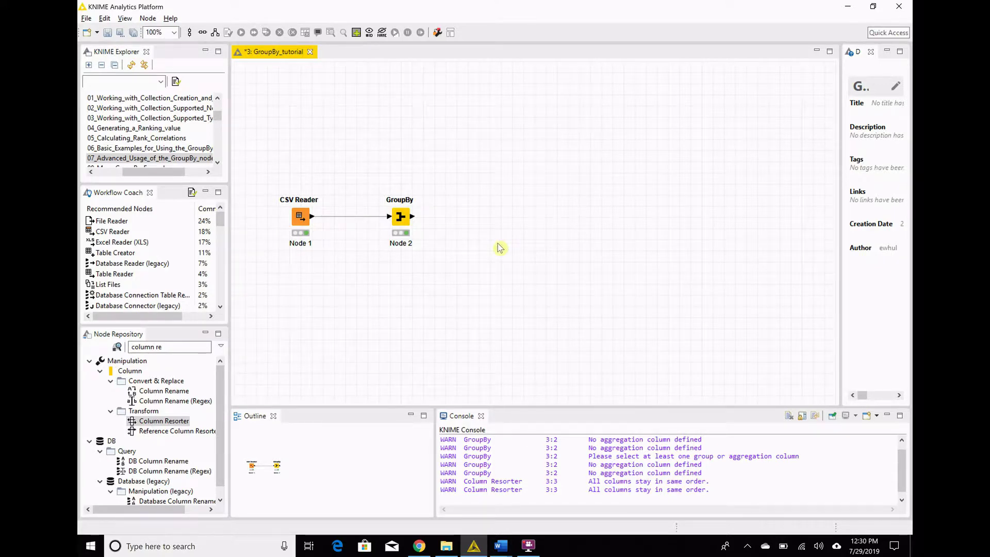
{"action": "double_click", "coordinate": [401, 217]}
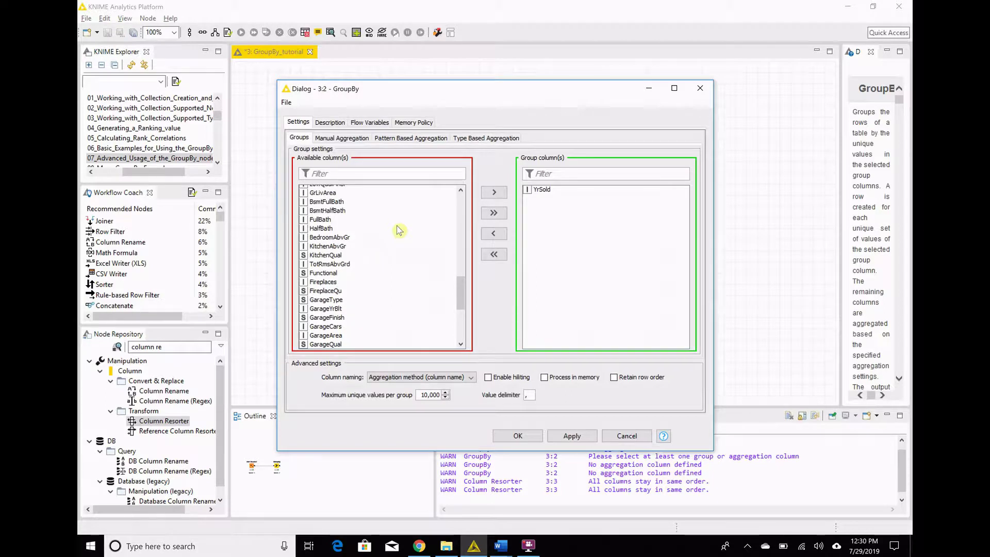
- Add BedroomAbvGr as a second group column next to YrSold and confirm
{"action": "left_click", "coordinate": [344, 238]}
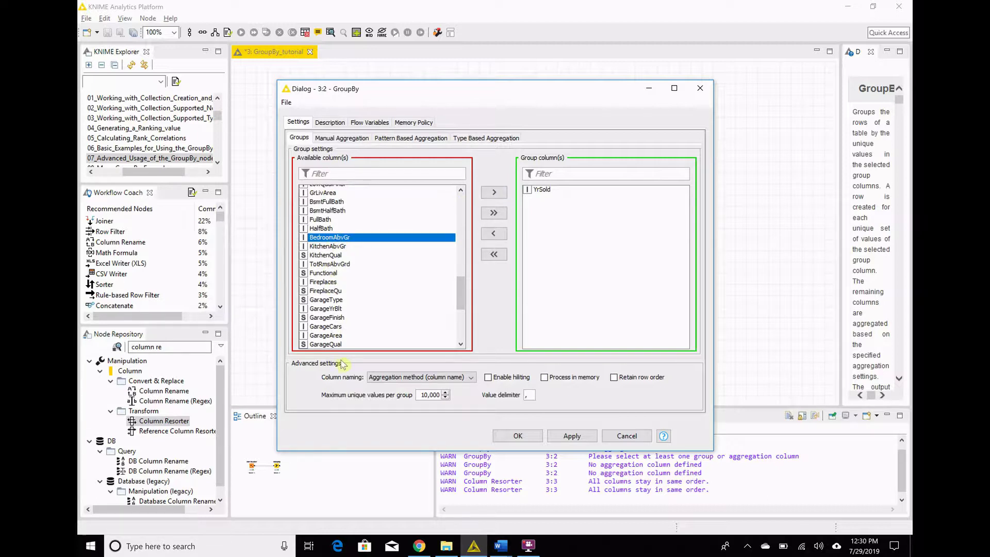
{"action": "left_click", "coordinate": [498, 192]}
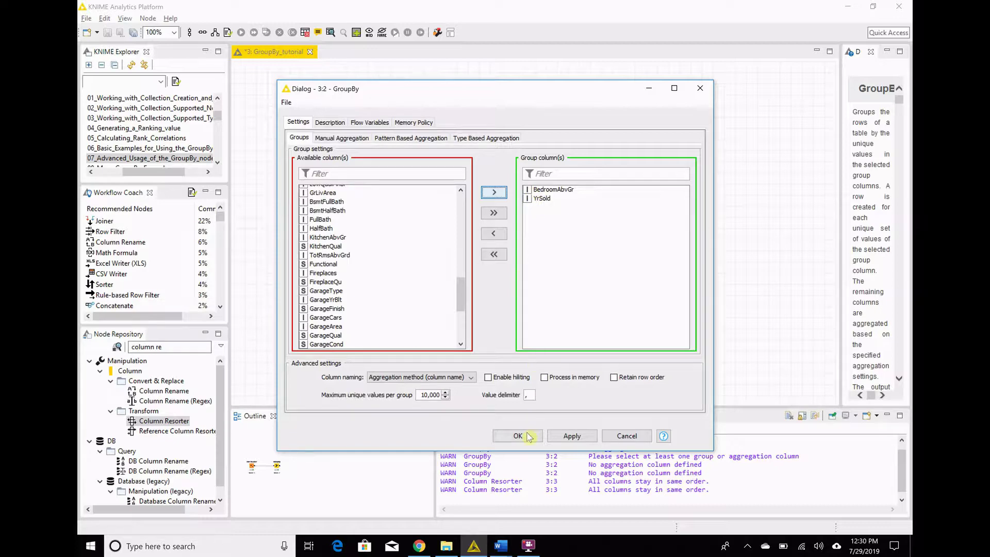
{"action": "left_click", "coordinate": [530, 437]}
- Rerun GroupBy and review its 33-row Mean/Median SalePrice table per bedroom count and year
{"action": "right_click", "coordinate": [405, 230]}
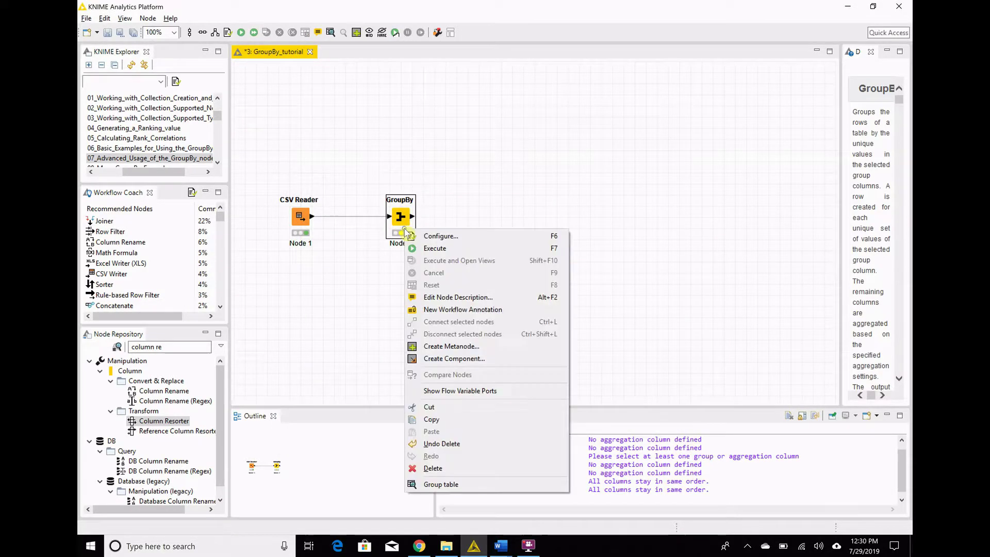
{"action": "left_click", "coordinate": [431, 248]}
{"action": "right_click", "coordinate": [402, 230]}
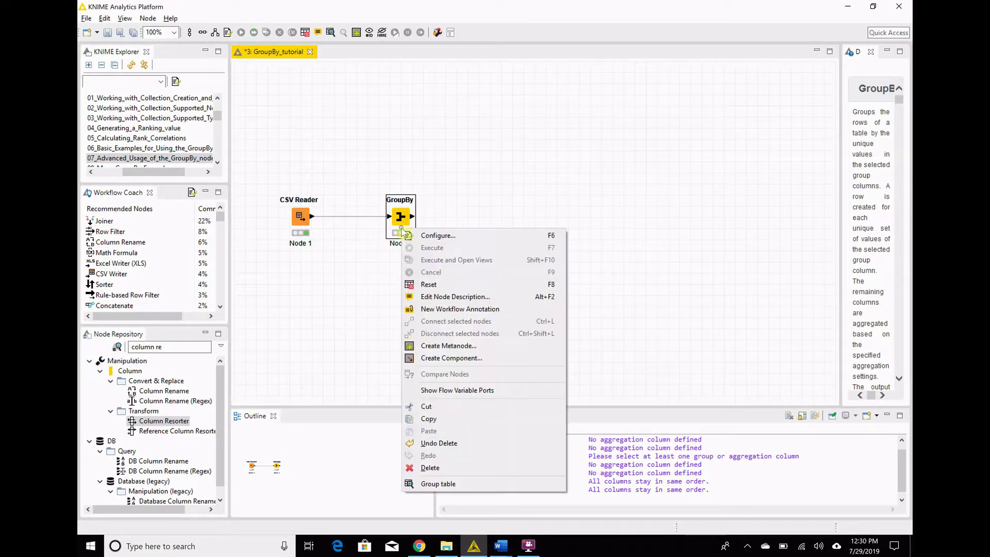
{"action": "left_click", "coordinate": [428, 483]}
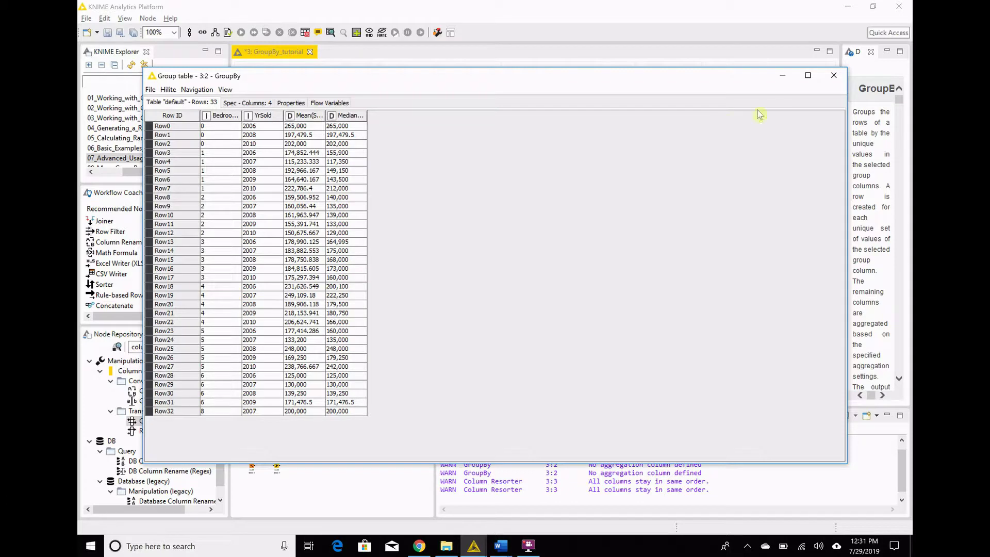
{"action": "left_click", "coordinate": [834, 76]}
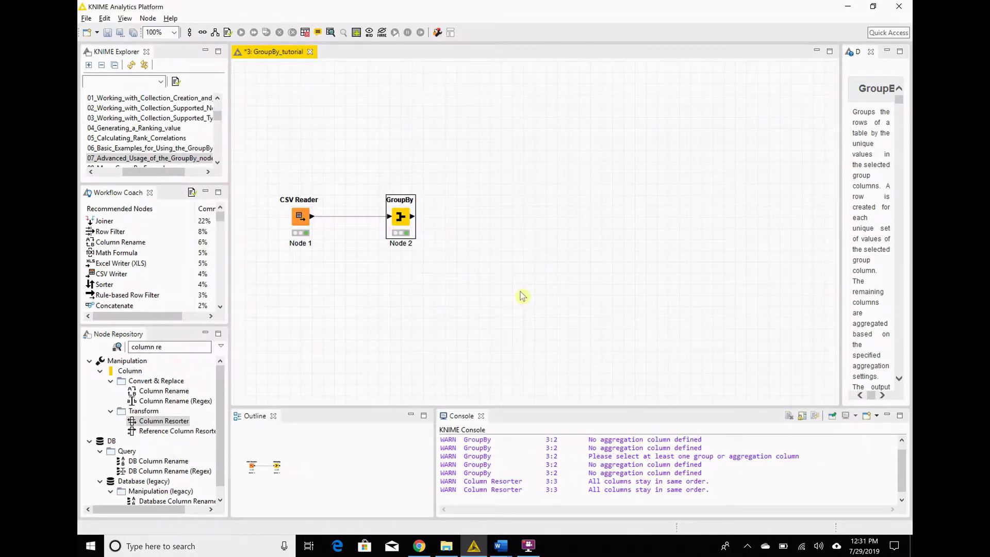
- Insert a Column Resorter node on the CSV Reader–GroupBy connection
{"action": "left_click", "coordinate": [214, 373]}
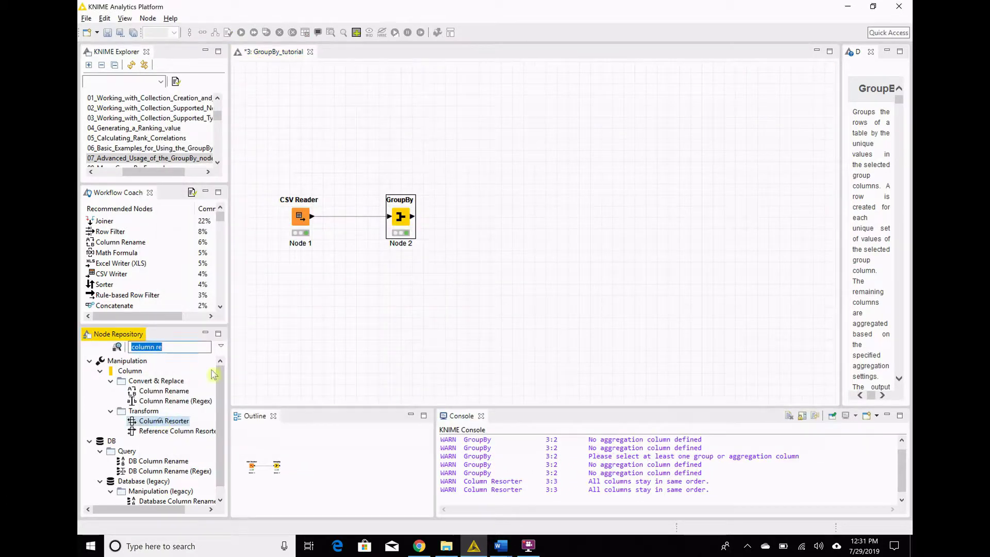
{"action": "left_click_drag", "start_coordinate": [164, 421], "coordinate": [352, 216]}
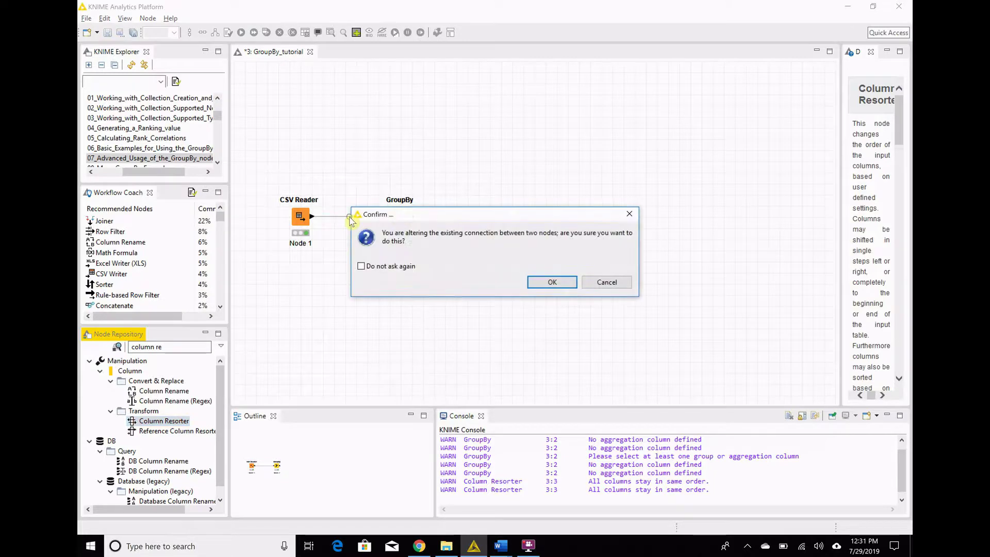
{"action": "left_click", "coordinate": [551, 282]}
{"action": "double_click", "coordinate": [359, 219]}
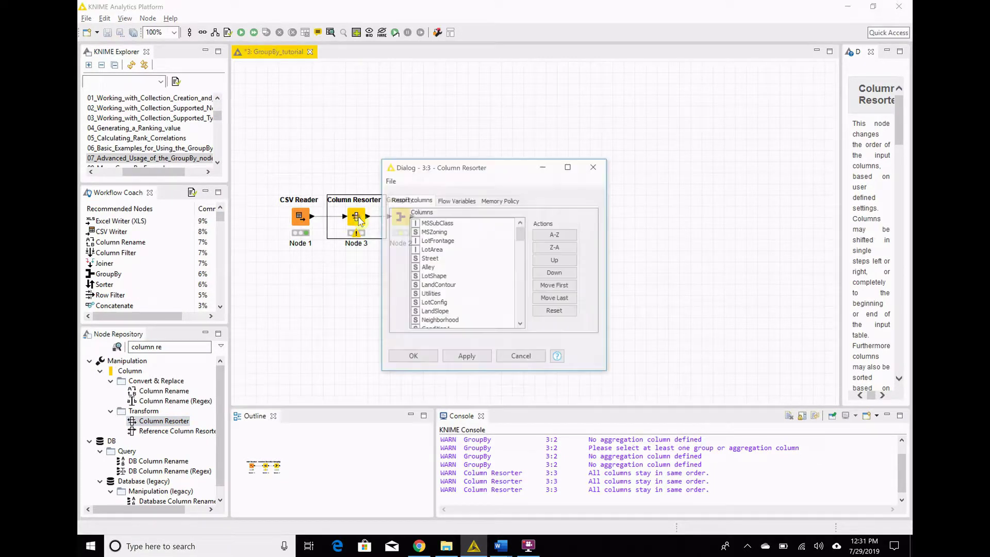
- Move YrSold above BedroomAbvGr in the Column Resorter and apply the new order
{"action": "left_click", "coordinate": [523, 280]}
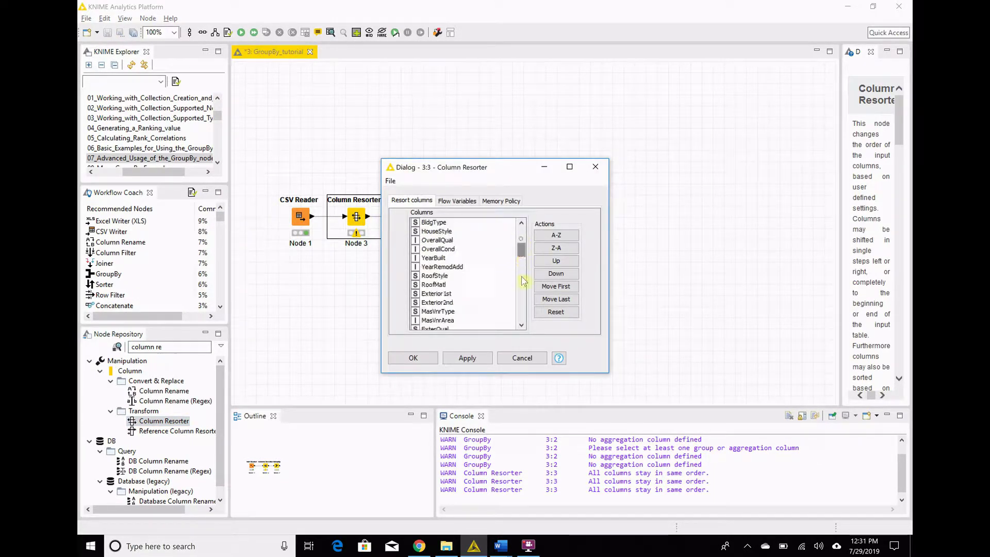
{"action": "left_click_drag", "start_coordinate": [522, 280], "coordinate": [471, 339]}
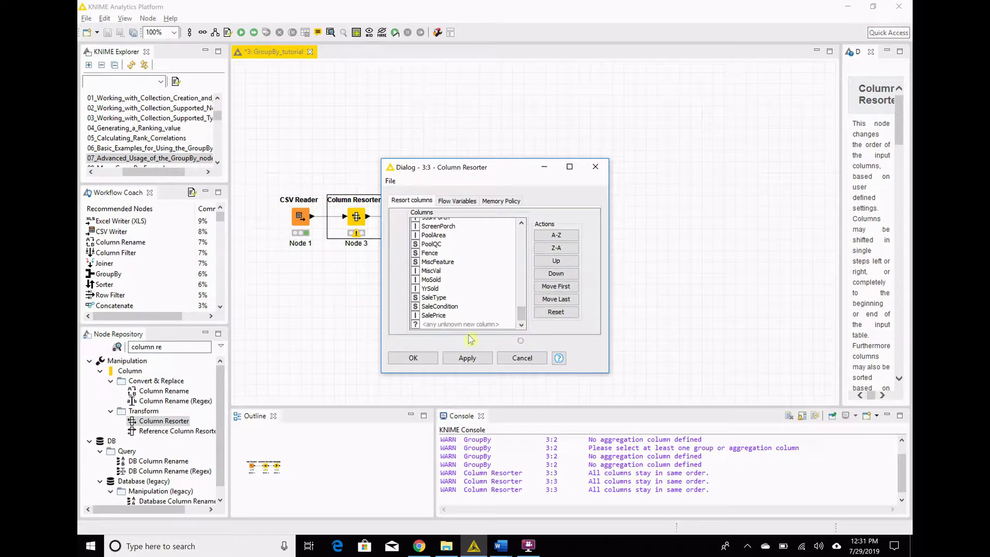
{"action": "left_click", "coordinate": [445, 288]}
{"action": "left_click", "coordinate": [544, 262]}
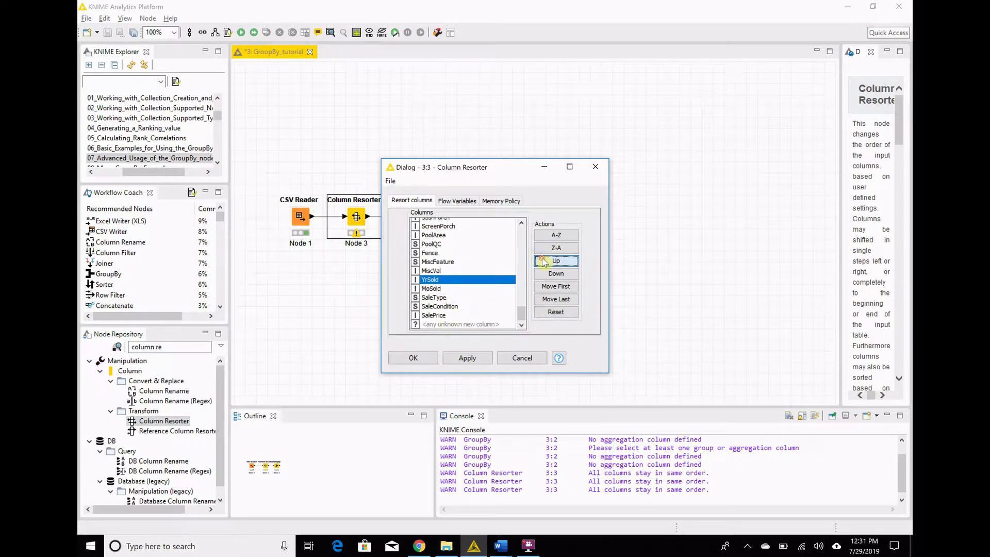
{"action": "left_click", "coordinate": [556, 261]}
{"action": "double_click", "coordinate": [556, 260]}
{"action": "triple_click", "coordinate": [556, 261]}
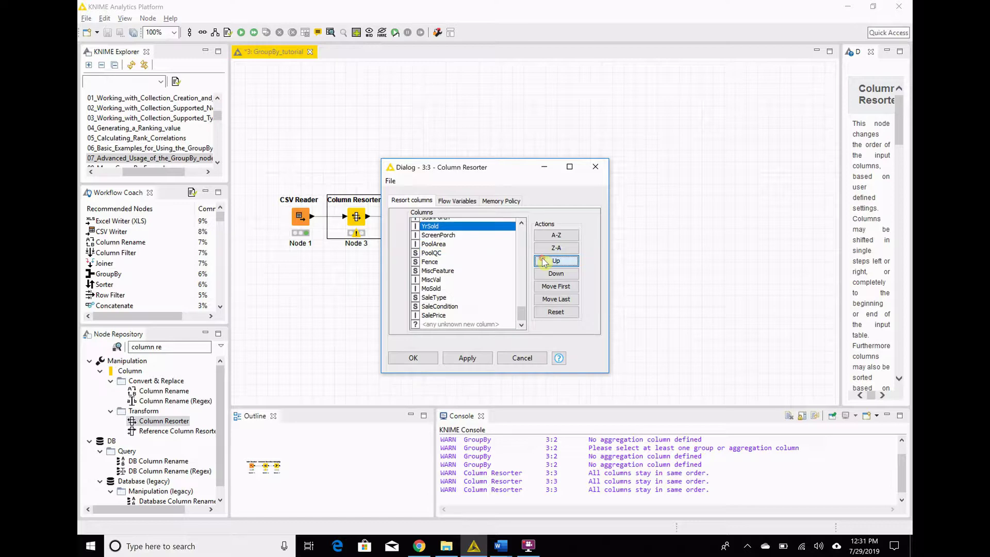
{"action": "double_click", "coordinate": [556, 261]}
{"action": "double_click", "coordinate": [556, 261]}
{"action": "triple_click", "coordinate": [556, 261]}
{"action": "triple_click", "coordinate": [556, 261]}
{"action": "triple_click", "coordinate": [556, 261]}
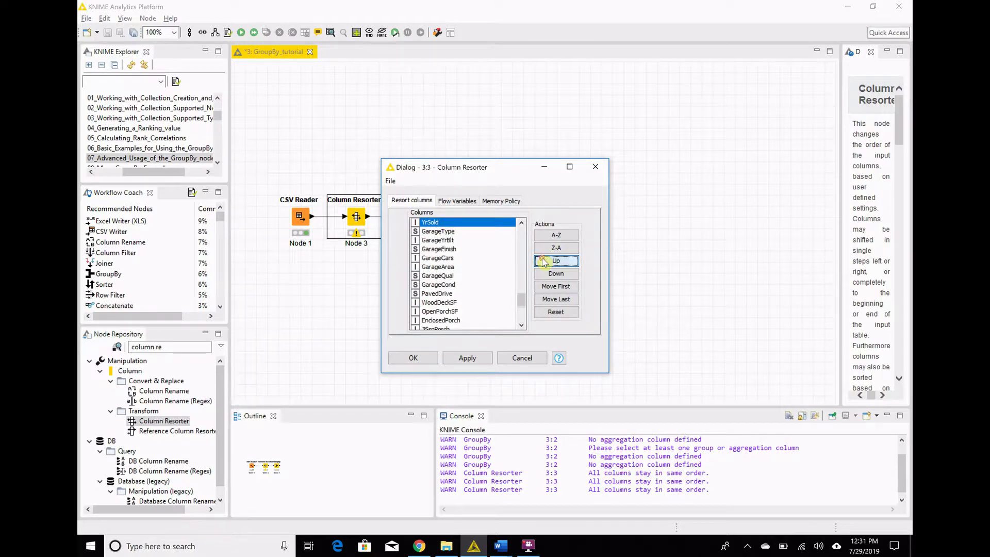
{"action": "double_click", "coordinate": [556, 261]}
{"action": "double_click", "coordinate": [545, 261]}
{"action": "double_click", "coordinate": [544, 262]}
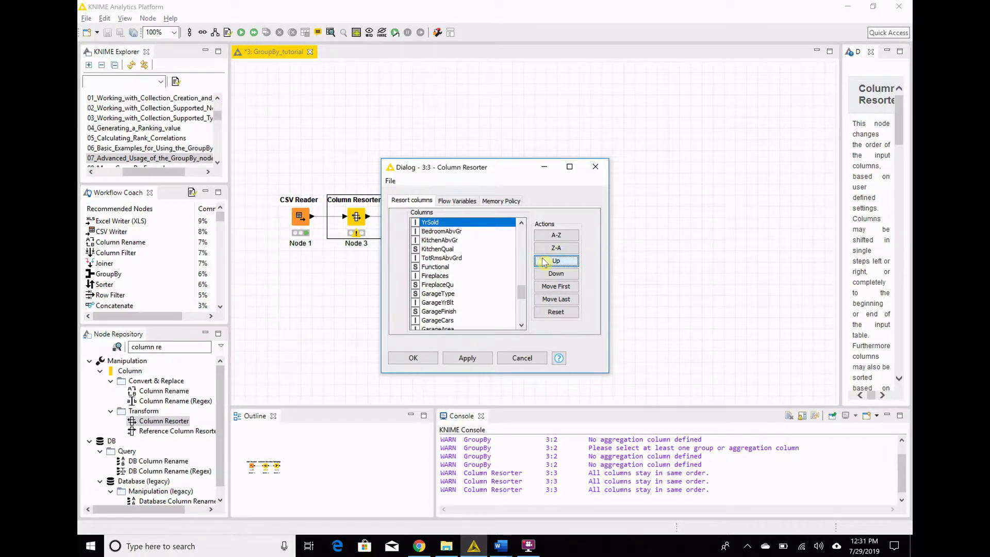
{"action": "left_click", "coordinate": [467, 358]}
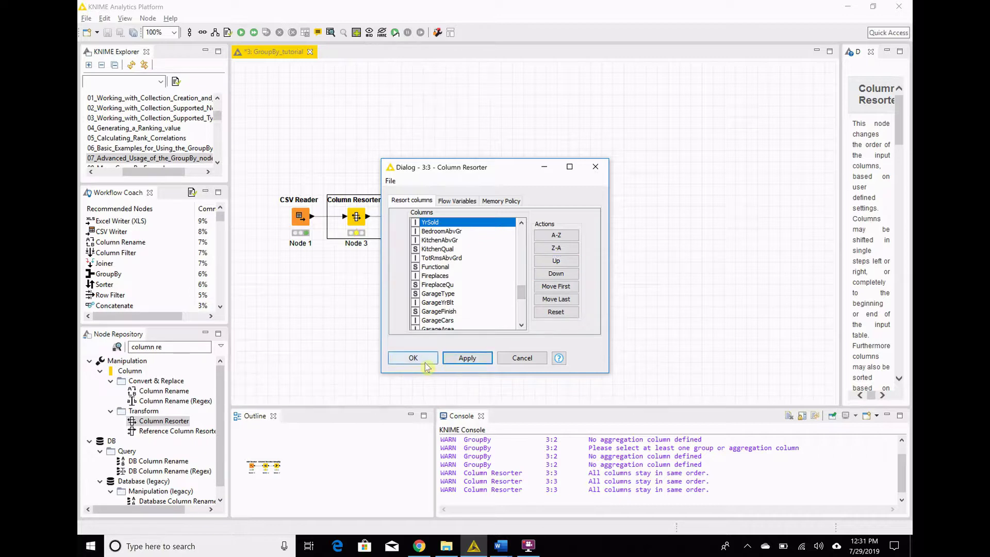
{"action": "left_click", "coordinate": [413, 358]}
{"action": "double_click", "coordinate": [402, 219]}
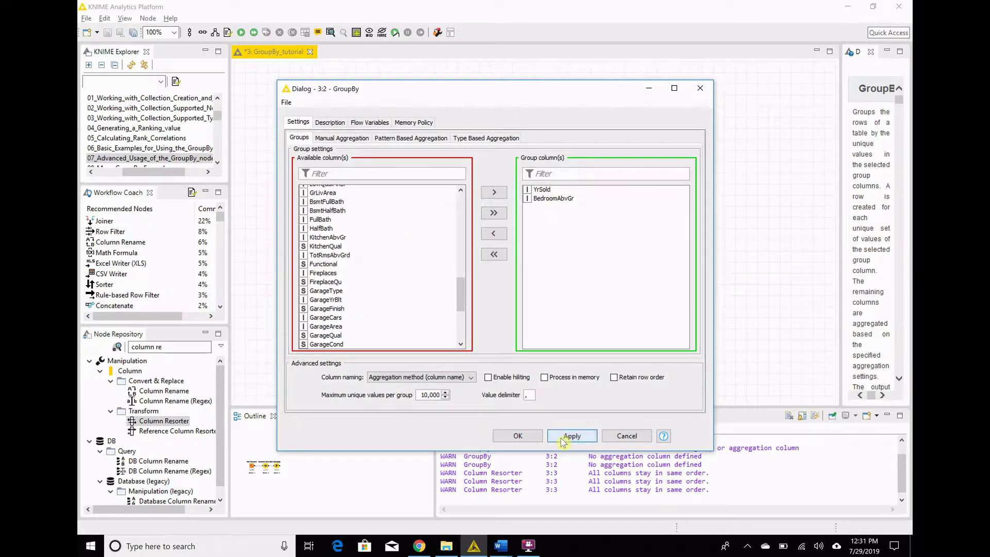
- Confirm GroupBy, rerun it, and review the 33-row table now listing YrSold first
{"action": "left_click", "coordinate": [518, 436]}
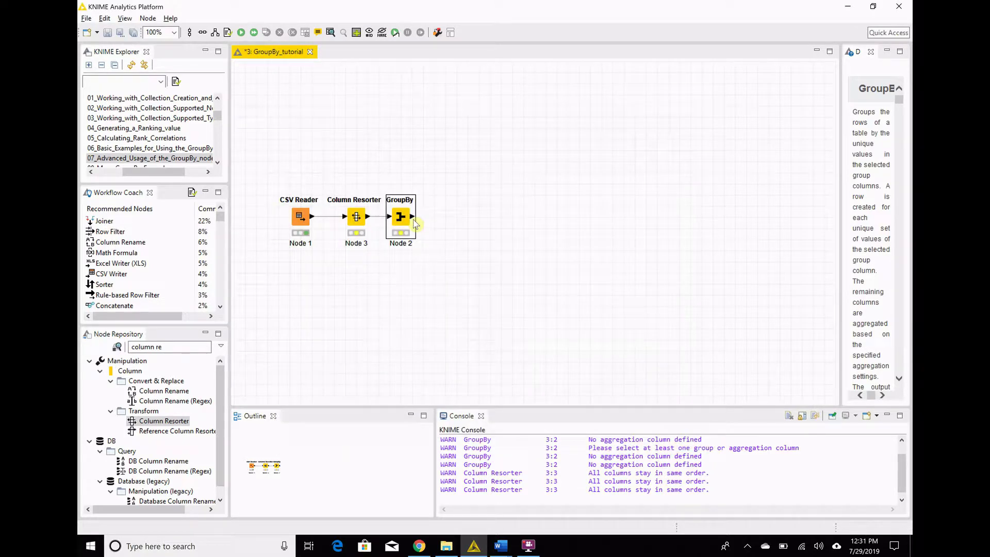
{"action": "right_click", "coordinate": [409, 223]}
{"action": "left_click", "coordinate": [418, 238]}
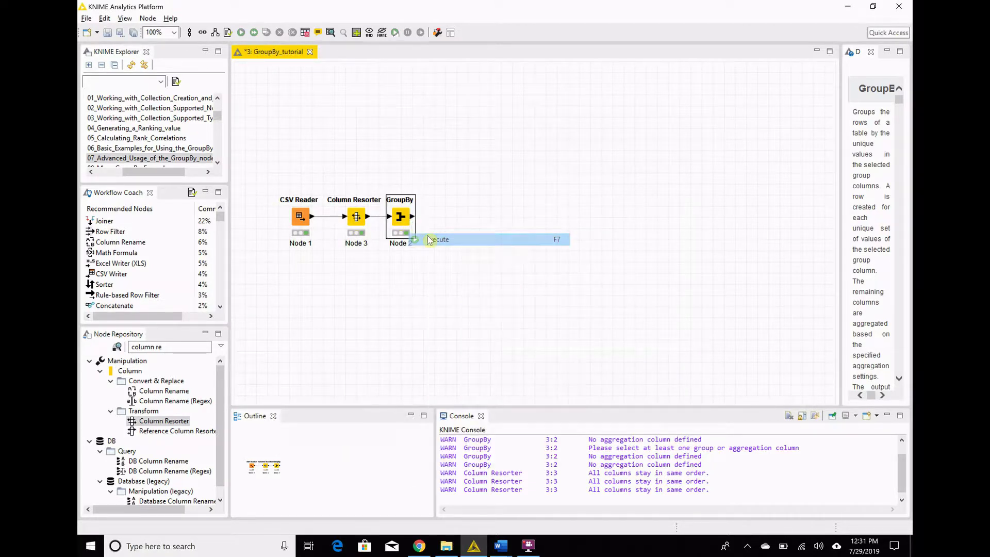
{"action": "right_click", "coordinate": [409, 224]}
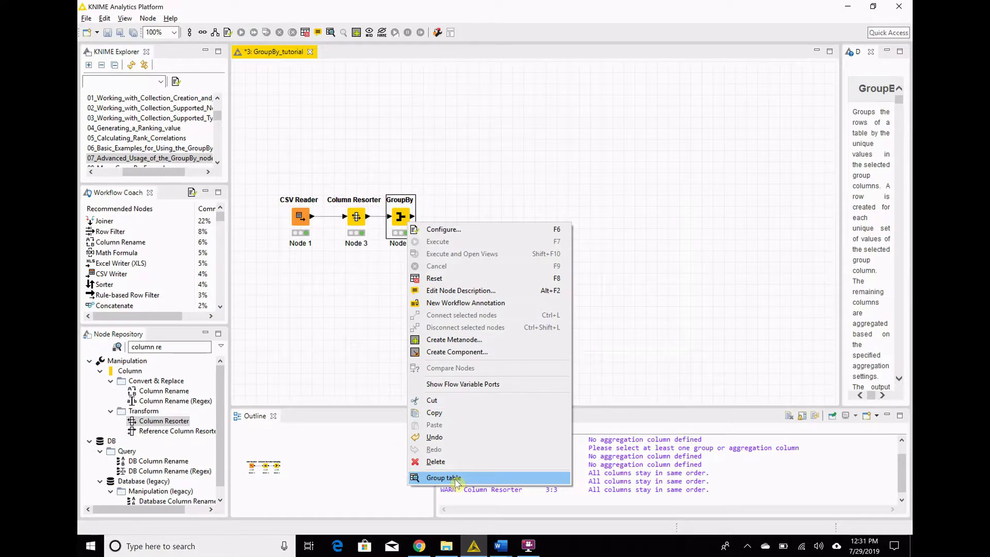
{"action": "left_click", "coordinate": [438, 478]}
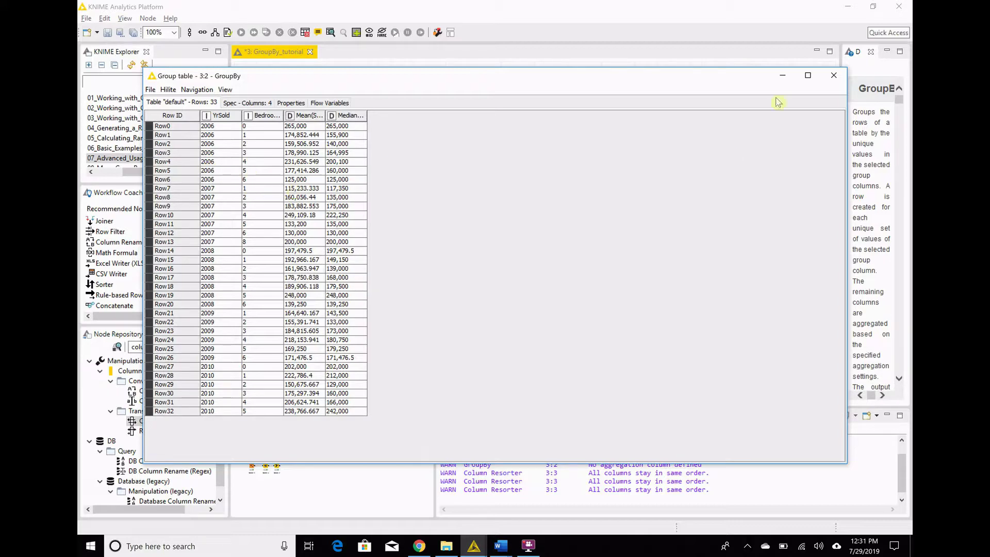
{"action": "left_click", "coordinate": [834, 75]}
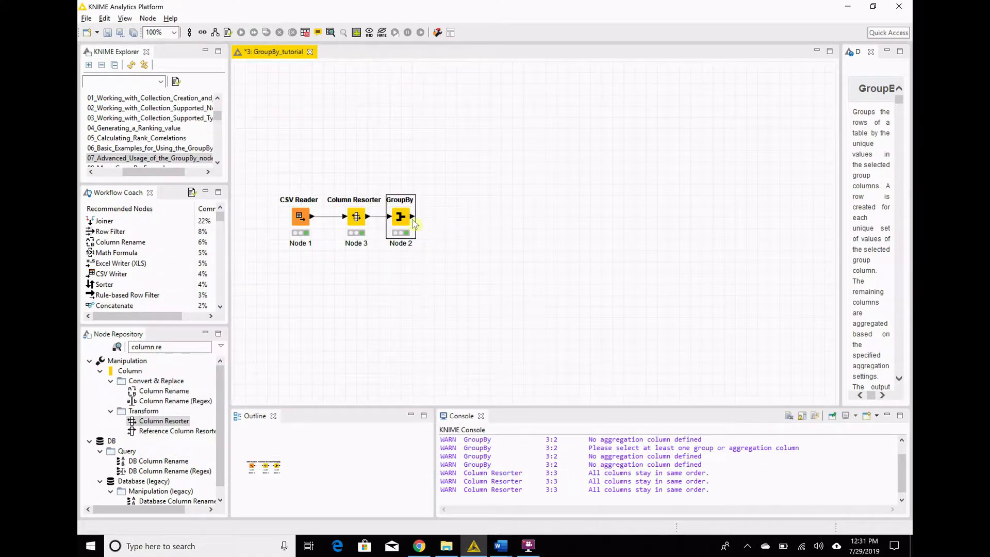
- Delete the Column Resorter and connect CSV Reader directly to GroupBy
{"action": "left_click", "coordinate": [364, 222]}
{"action": "key", "text": "Delete"}
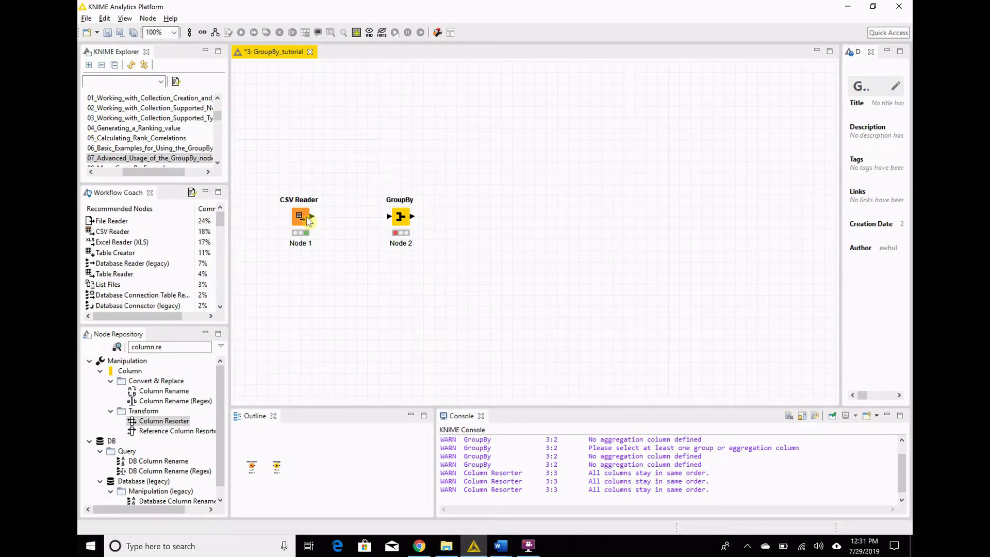
{"action": "left_click_drag", "start_coordinate": [309, 221], "coordinate": [396, 222]}
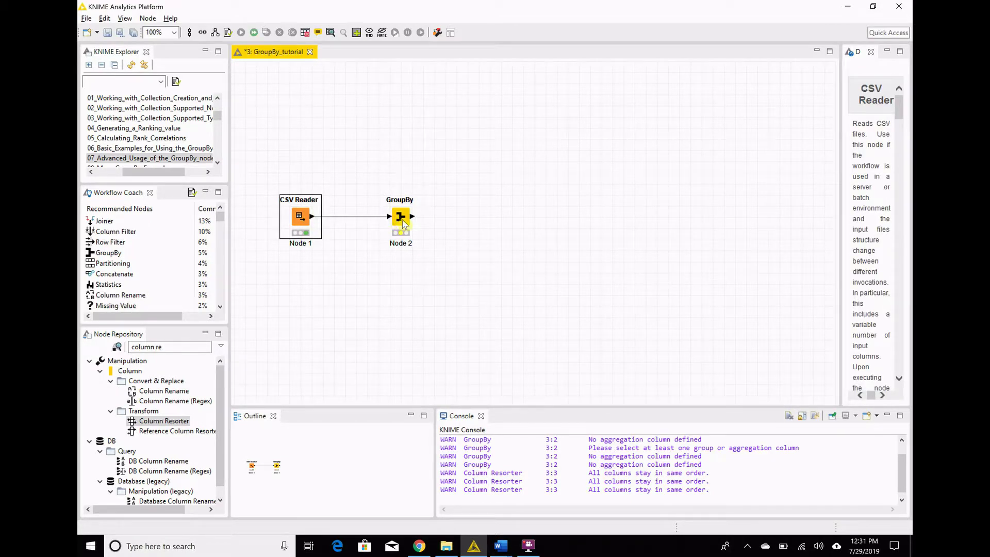
- Reconfirm GroupBy's grouping and append a new Column Resorter after GroupBy
{"action": "double_click", "coordinate": [402, 222]}
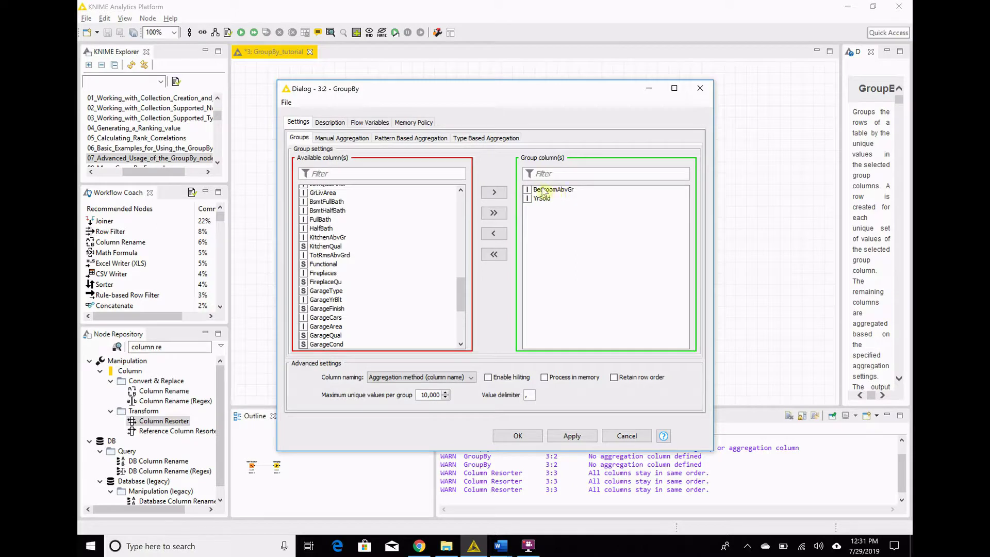
{"action": "left_click", "coordinate": [517, 436]}
{"action": "left_click_drag", "start_coordinate": [228, 399], "coordinate": [472, 222]}
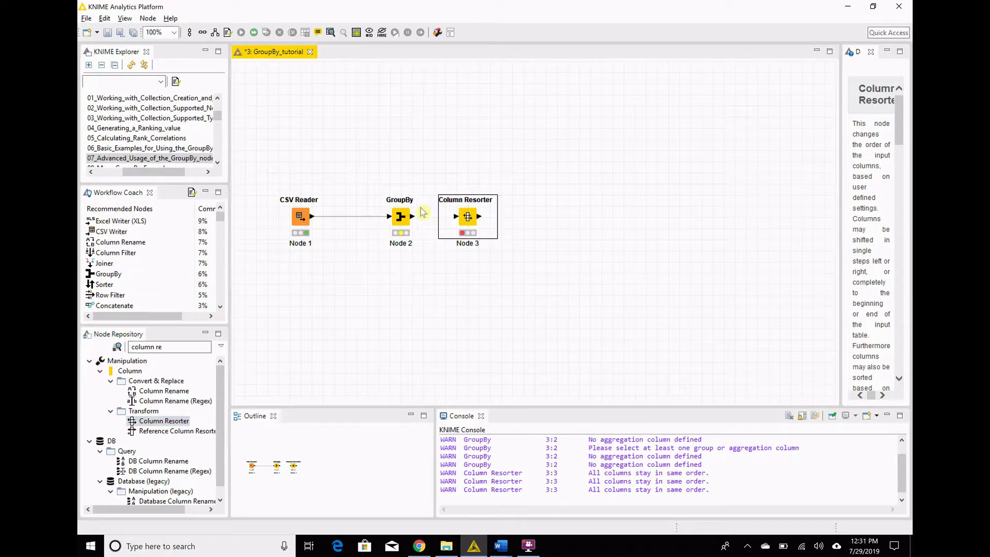
{"action": "double_click", "coordinate": [466, 222]}
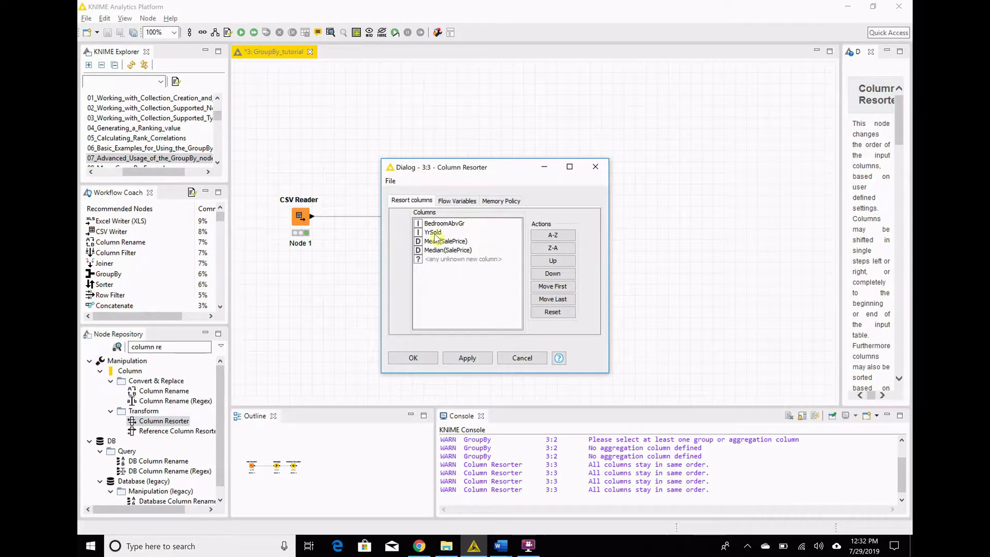
- Move YrSold above BedroomAbvGr in the Column Resorter and apply the new order
{"action": "left_click", "coordinate": [434, 233]}
{"action": "left_click", "coordinate": [552, 261]}
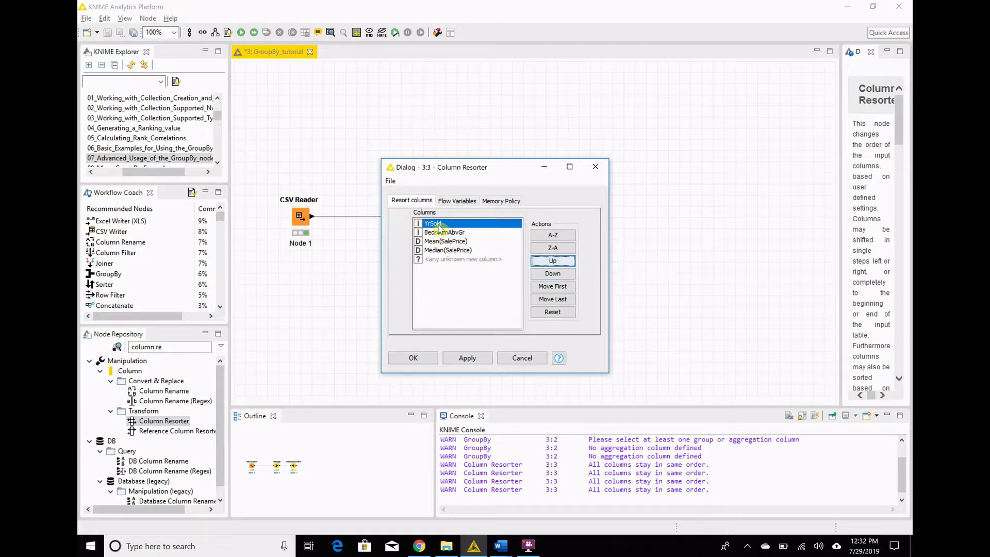
{"action": "left_click", "coordinate": [468, 358]}
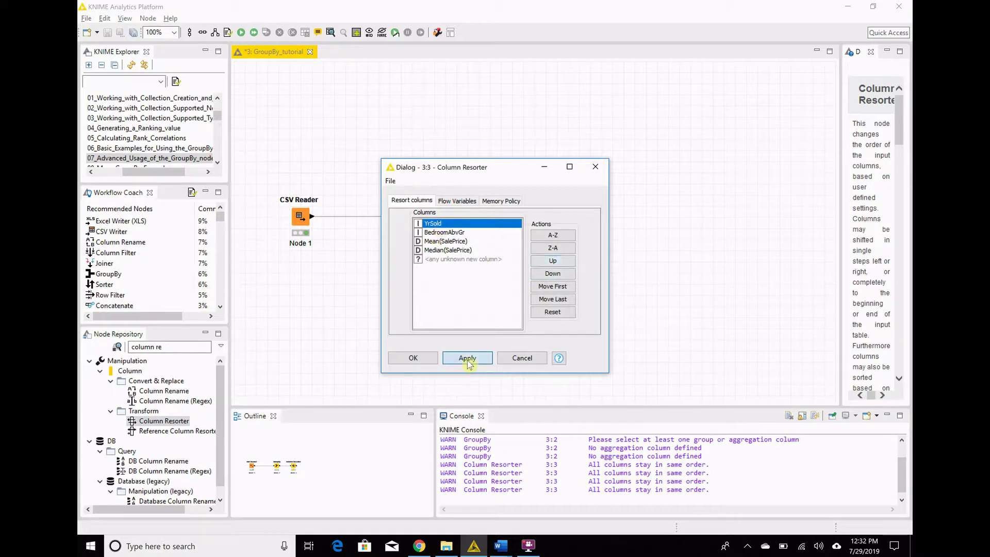
{"action": "left_click", "coordinate": [413, 358]}
- Execute Column Resorter and review its 33-row output table
{"action": "right_click", "coordinate": [464, 234]}
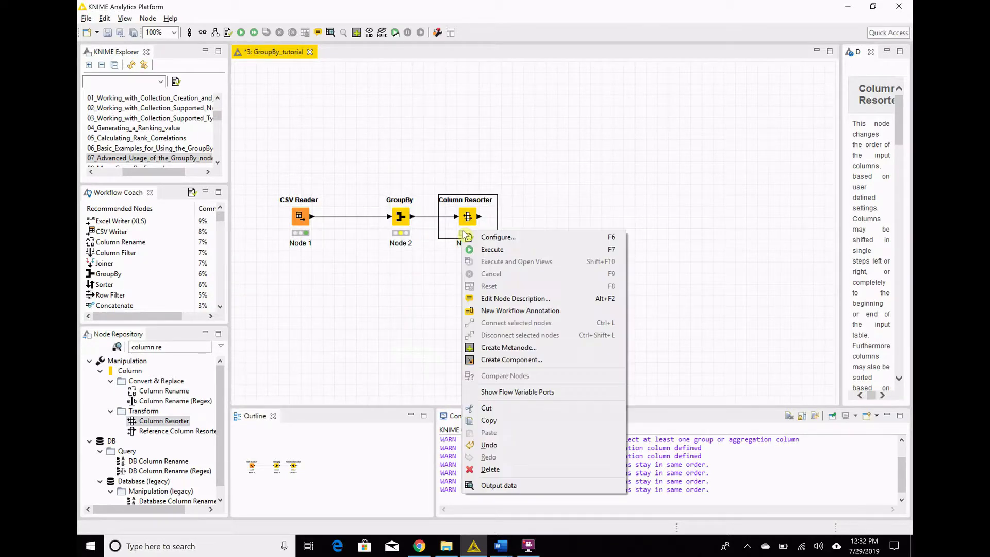
{"action": "left_click", "coordinate": [489, 249]}
{"action": "right_click", "coordinate": [468, 227]}
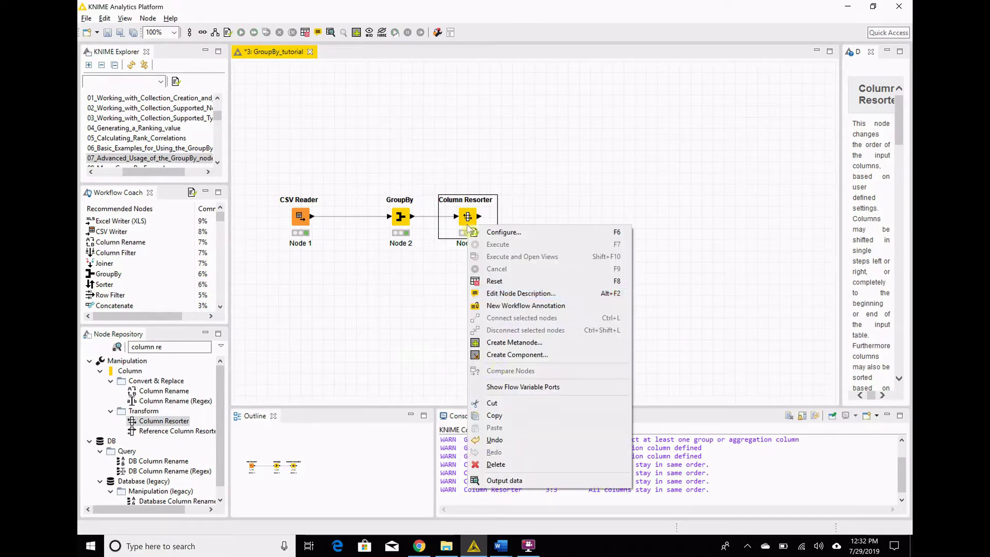
{"action": "left_click", "coordinate": [508, 481]}
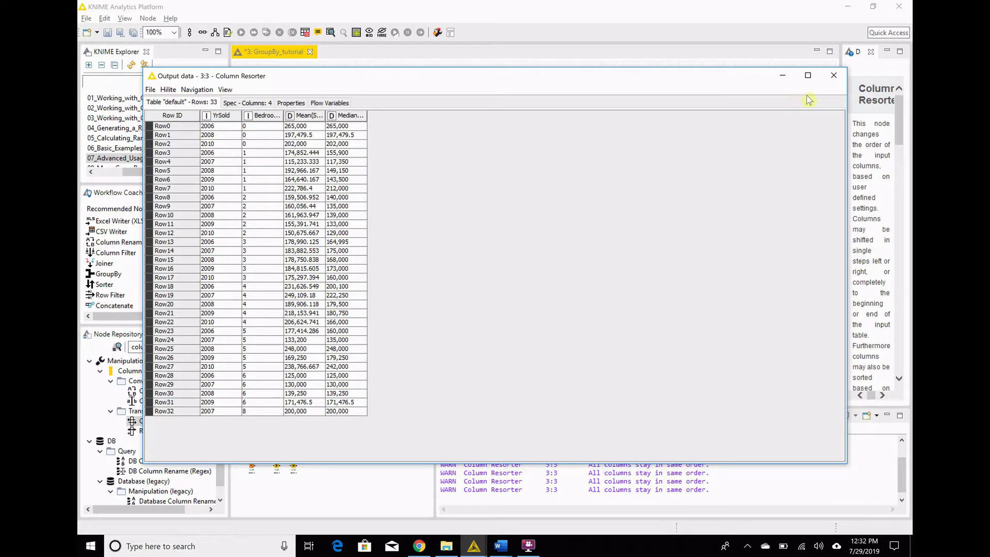
{"action": "left_click", "coordinate": [833, 76]}
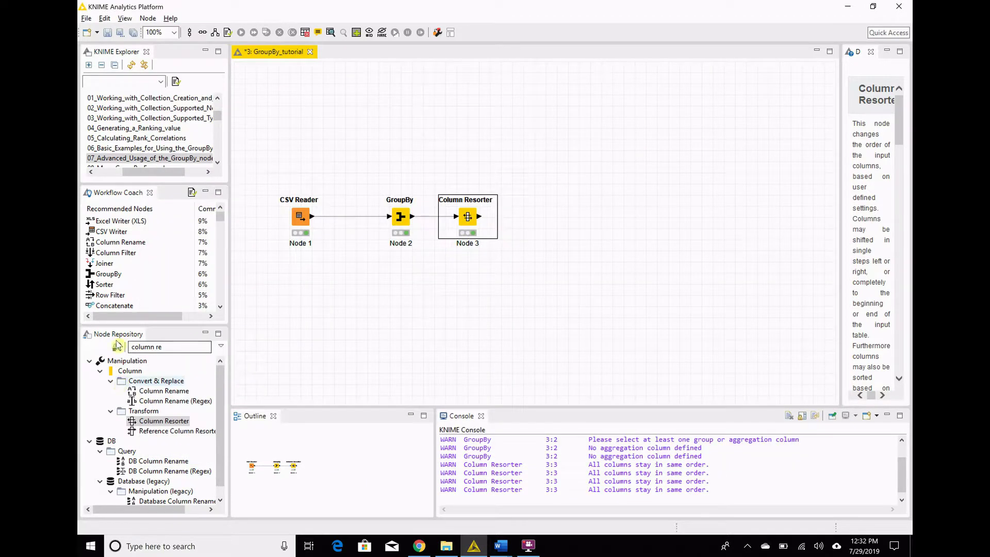
- Add a Sorter after Column Resorter, sorting by YrSold then BedroomAbvGr
{"action": "mouse_move", "coordinate": [112, 283]}
{"action": "left_mouse_down"}
{"action": "mouse_move", "coordinate": [539, 207]}
{"action": "mouse_move", "coordinate": [537, 221]}
{"action": "mouse_move", "coordinate": [484, 218]}
{"action": "mouse_move", "coordinate": [537, 227]}
{"action": "left_mouse_up"}
{"action": "double_click", "coordinate": [536, 227]}
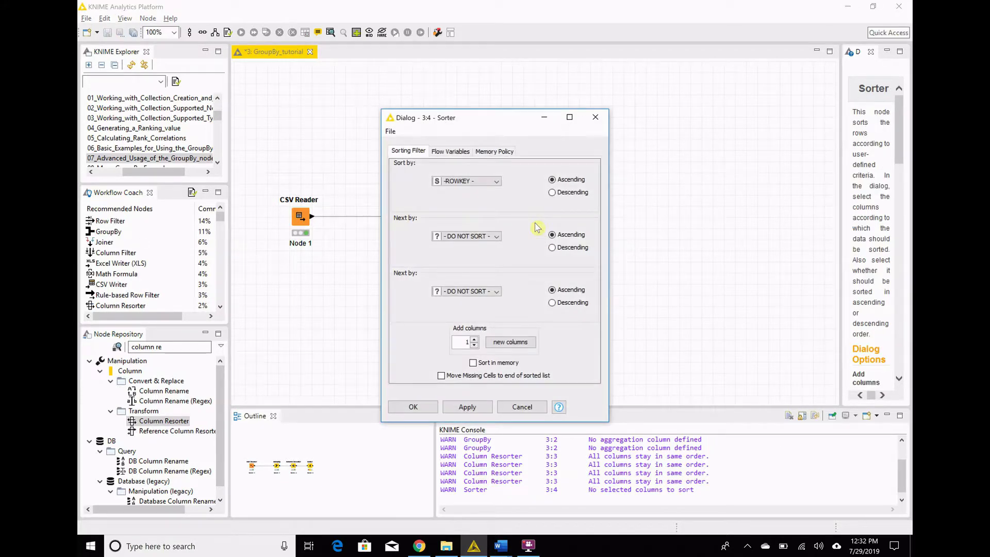
{"action": "left_click", "coordinate": [495, 181]}
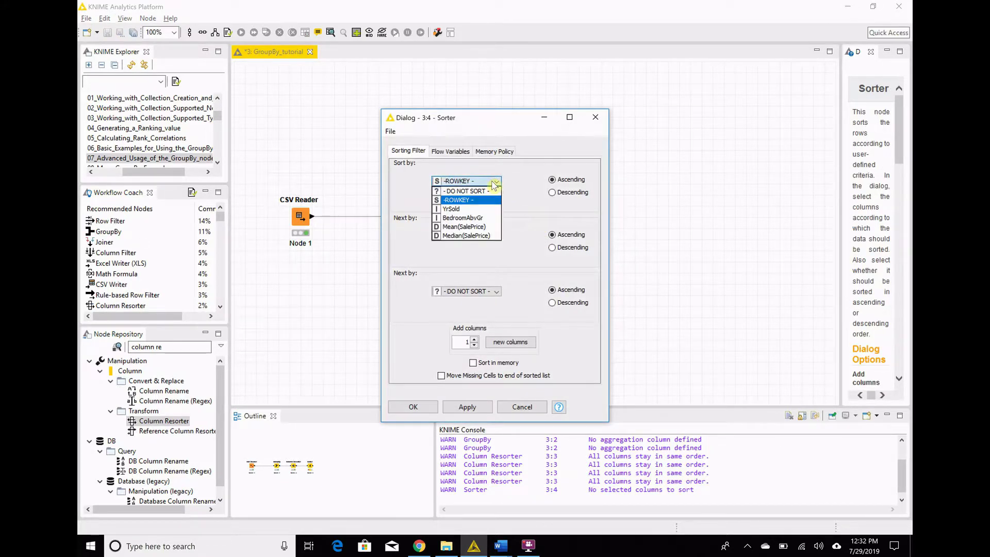
{"action": "left_click", "coordinate": [482, 209]}
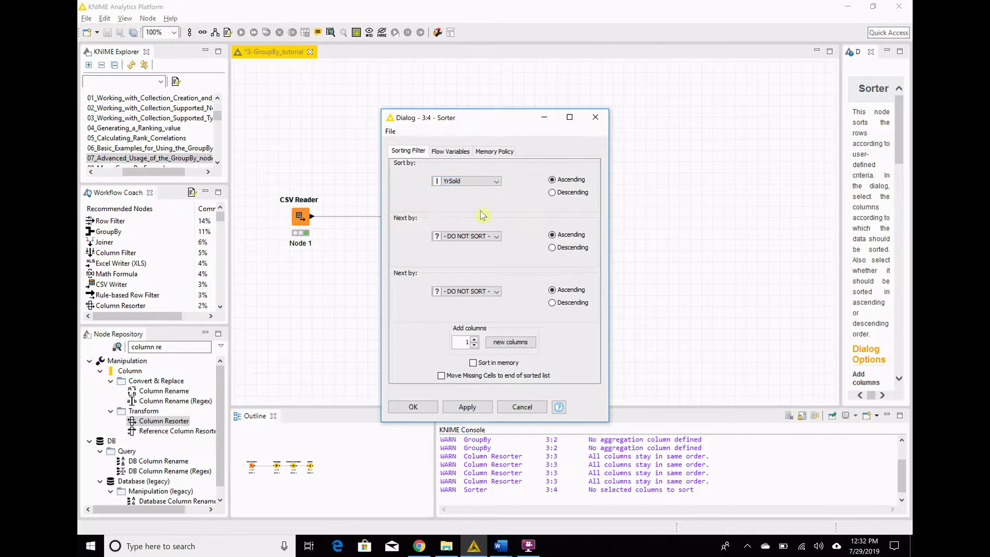
{"action": "left_click", "coordinate": [485, 237]}
{"action": "left_click", "coordinate": [464, 273]}
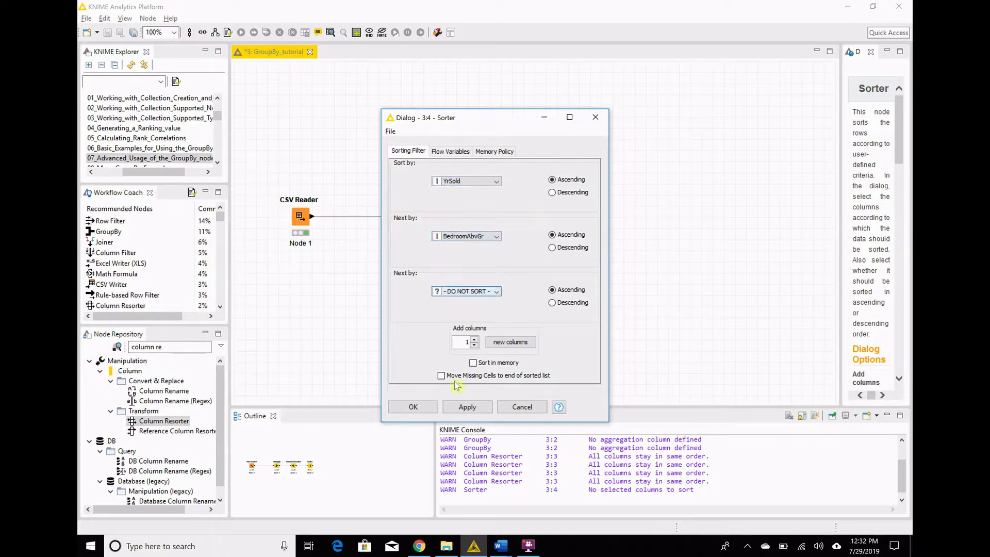
{"action": "left_click", "coordinate": [455, 407]}
{"action": "left_click", "coordinate": [413, 407]}
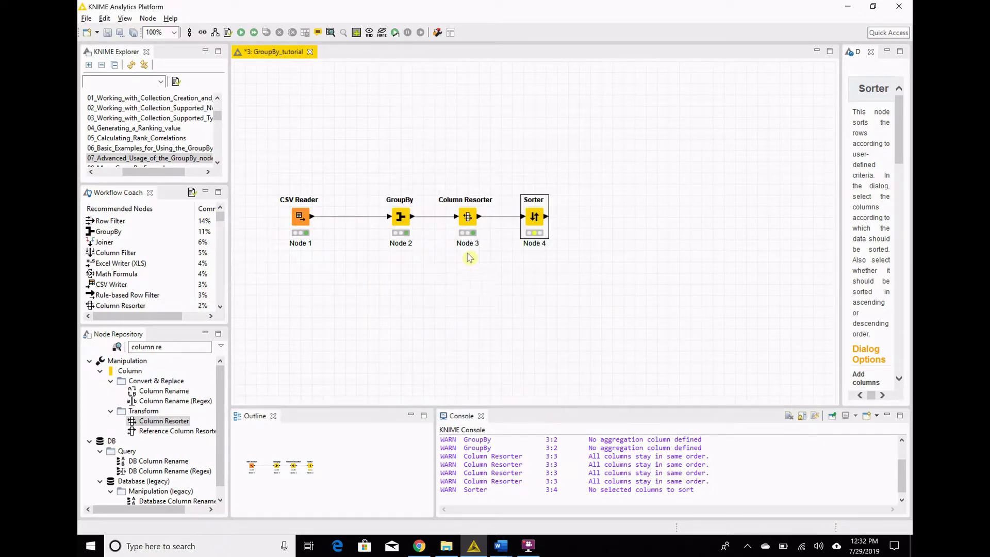
- Execute the Sorter and review its 33-row sorted table
{"action": "right_click", "coordinate": [534, 233]}
{"action": "left_click", "coordinate": [550, 246]}
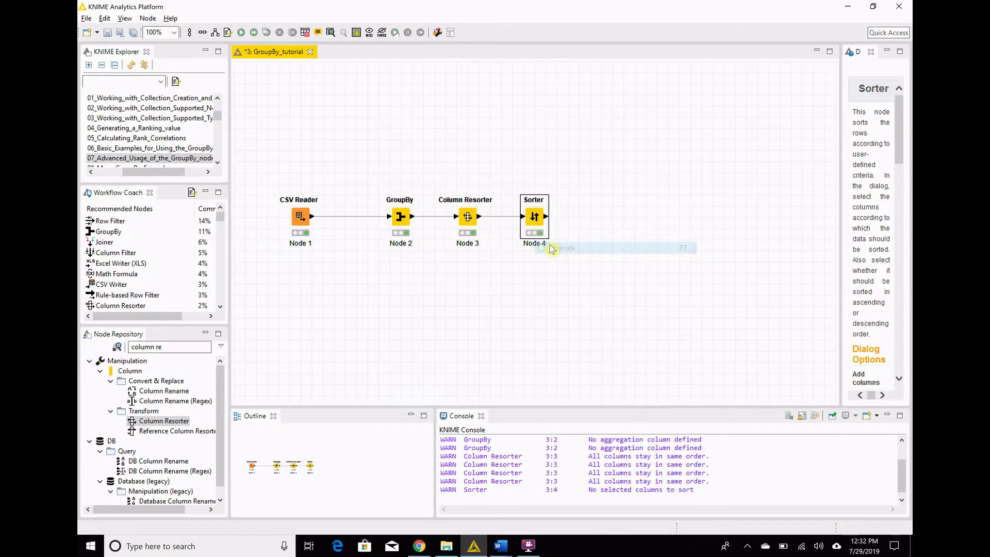
{"action": "right_click", "coordinate": [533, 225]}
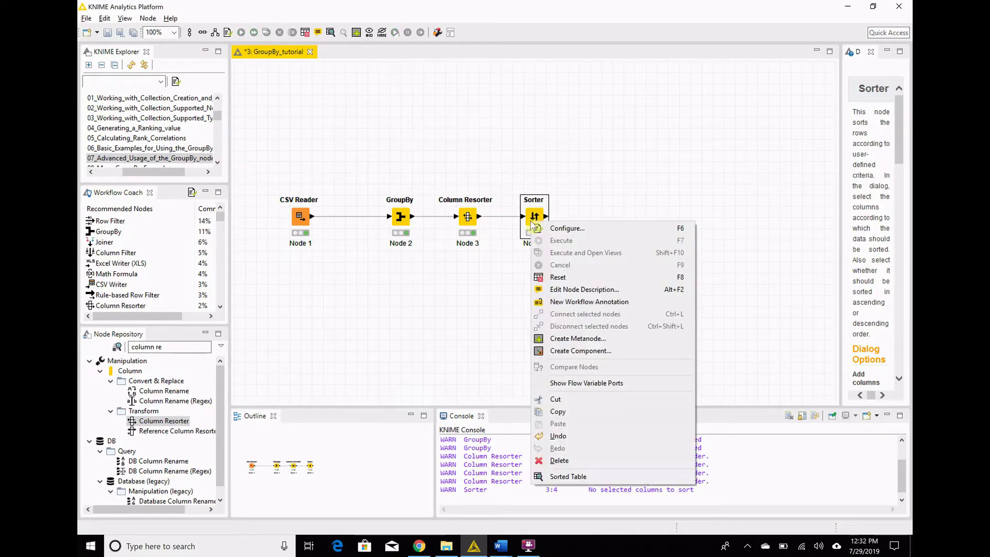
{"action": "left_click", "coordinate": [598, 475]}
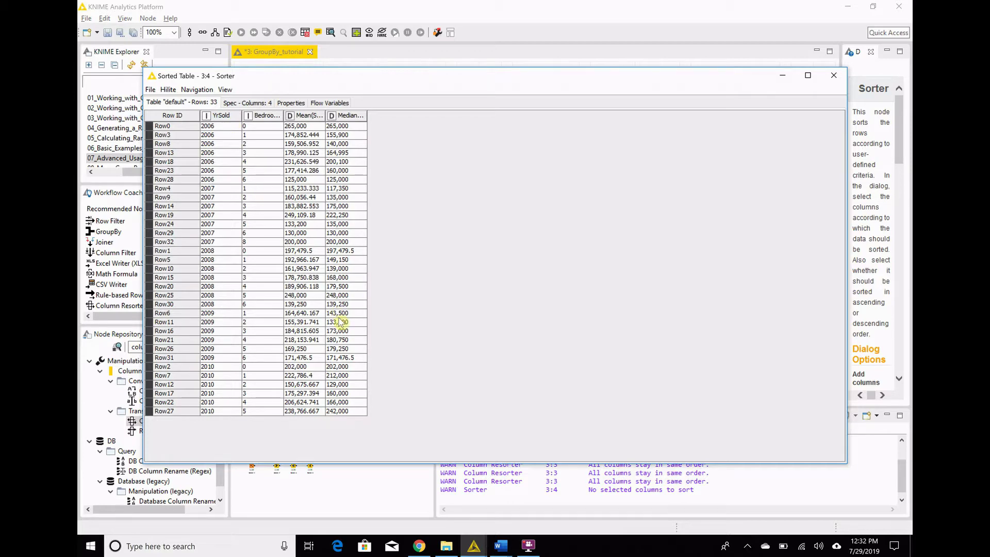
{"action": "left_click", "coordinate": [833, 75]}
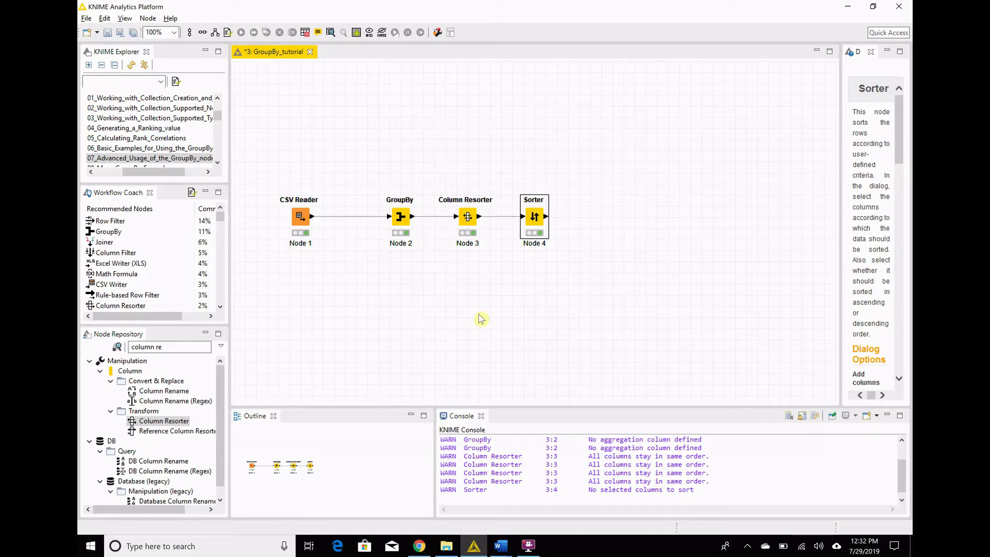
- Inspect GroupBy's Pattern Based and Type Based Aggregation tabs, then close without changes
{"action": "left_click", "coordinate": [398, 218]}
{"action": "double_click", "coordinate": [397, 217]}
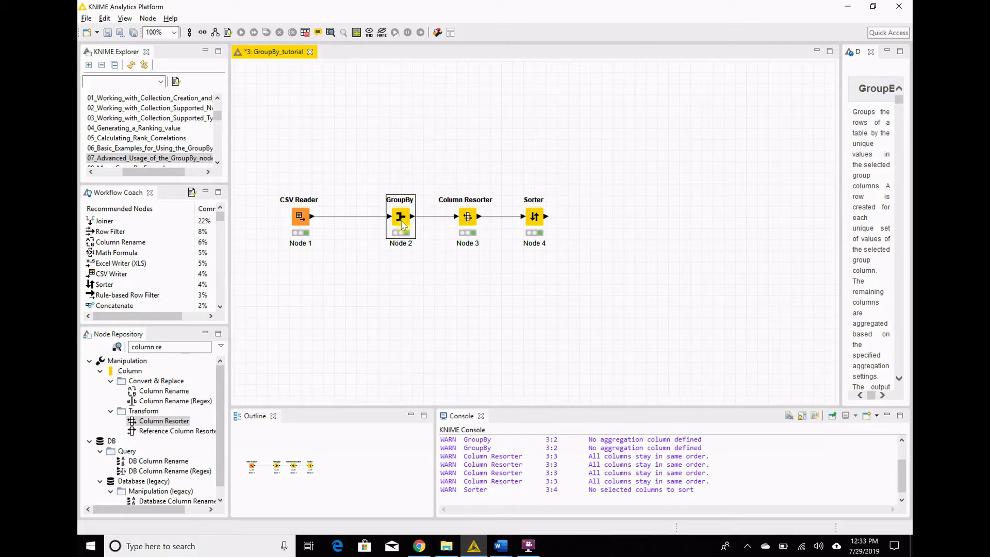
{"action": "left_click", "coordinate": [385, 138]}
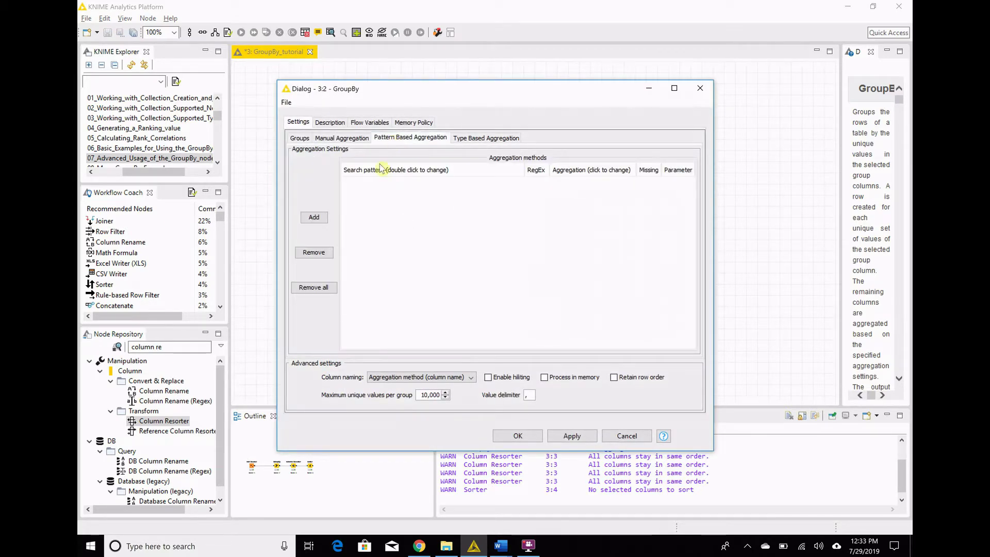
{"action": "left_click", "coordinate": [471, 139]}
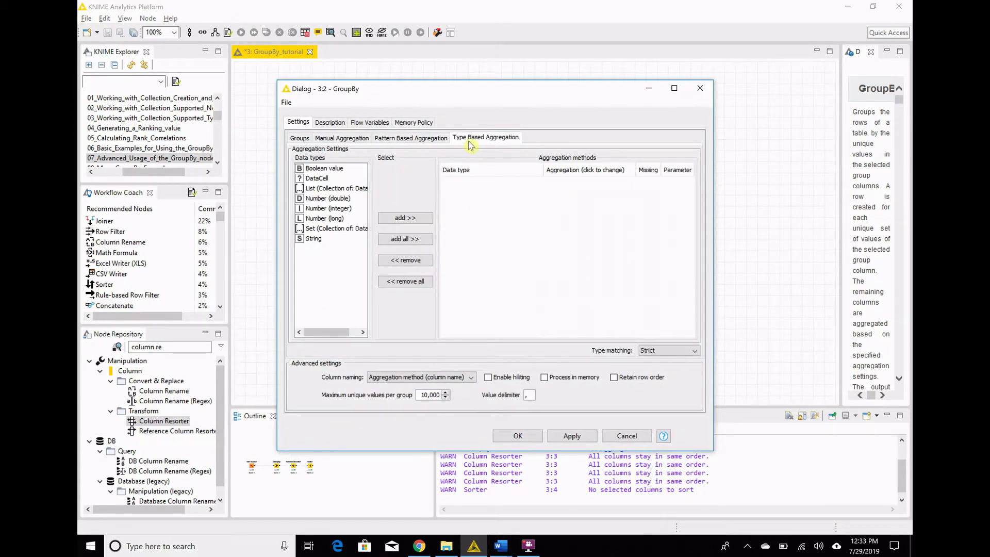
{"action": "left_click", "coordinate": [424, 144]}
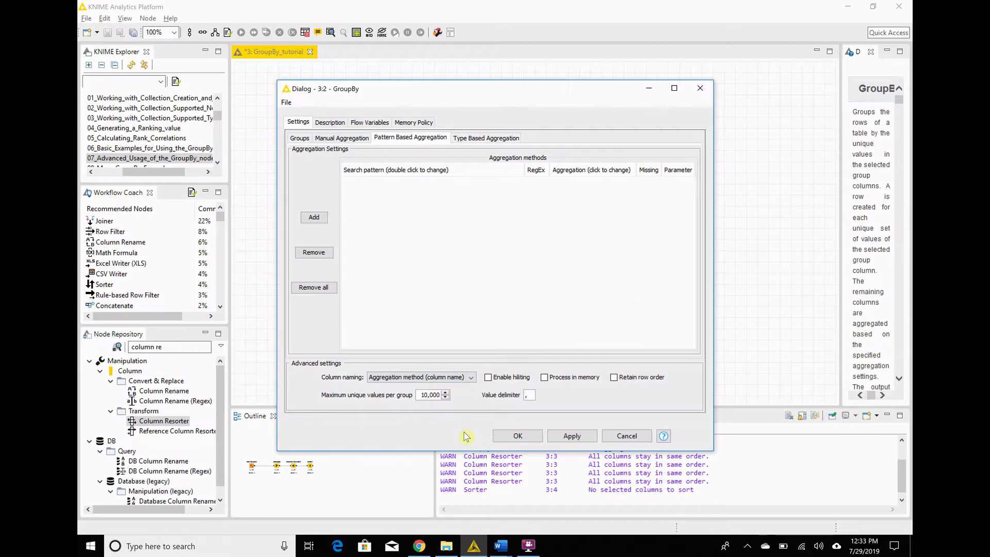
{"action": "left_click", "coordinate": [509, 438]}
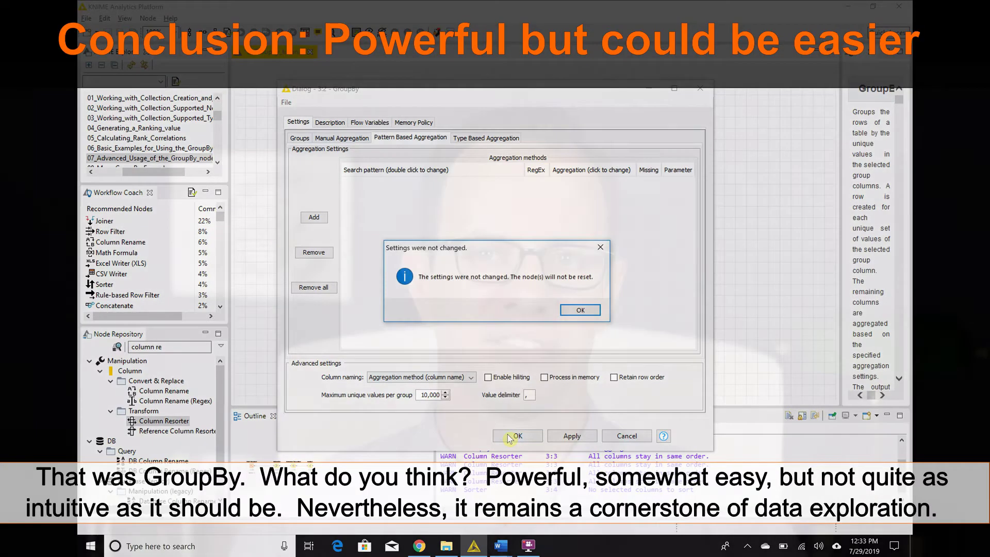